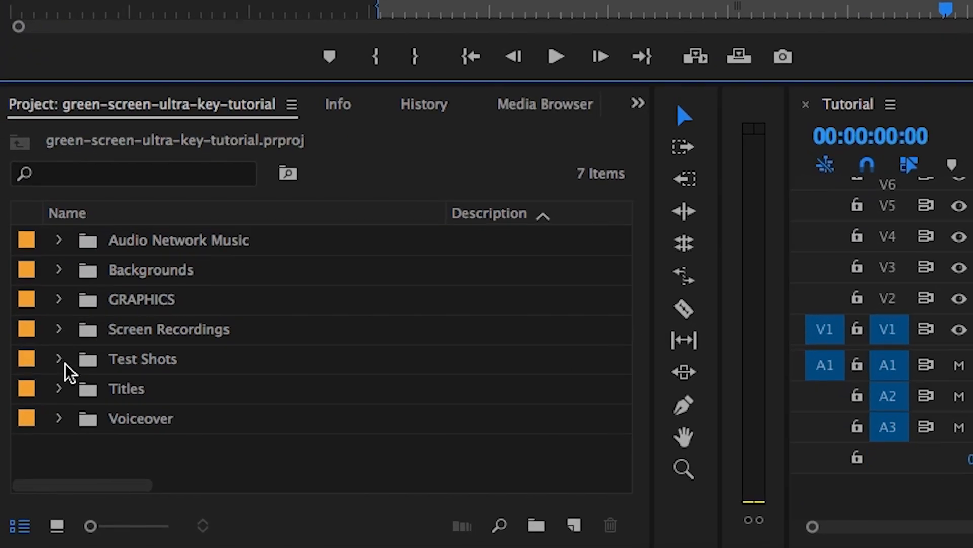
- Load the flying accros the cloud green screen clip from Test Shots and mark a section of about 5 seconds ending at 00:00:43:24
left_click(17, 458)
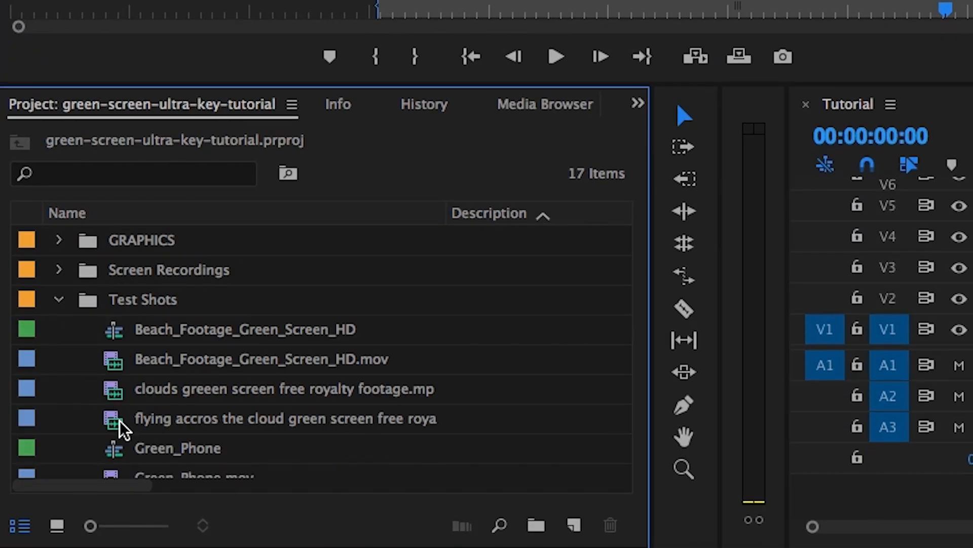
double_click(111, 476)
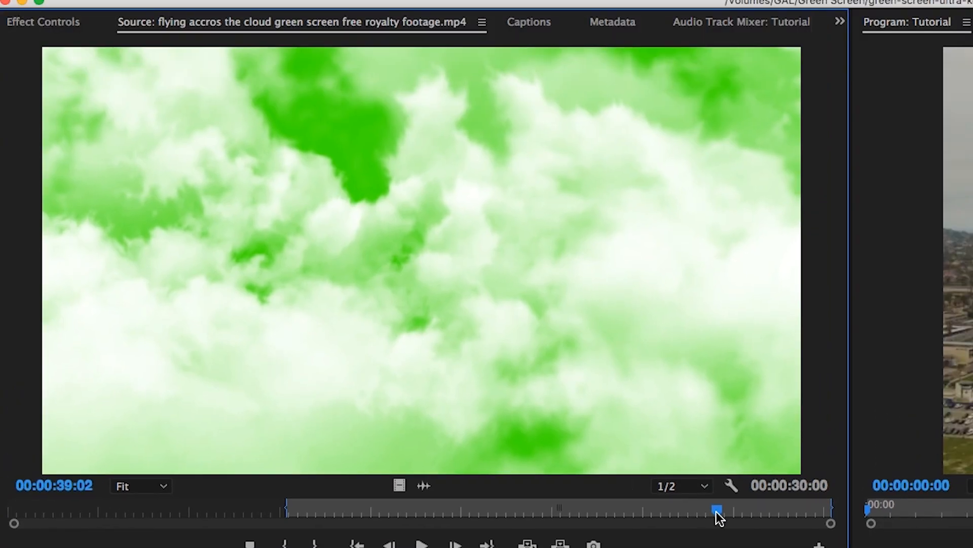
left_click_drag(715, 511, 753, 514)
key("i")
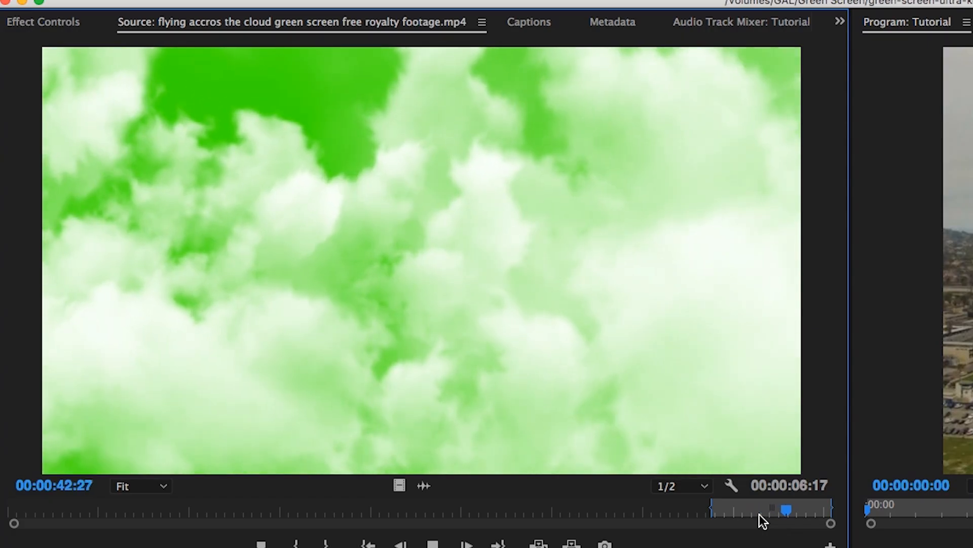
key("space")
left_click_drag(796, 510, 803, 510)
key("o")
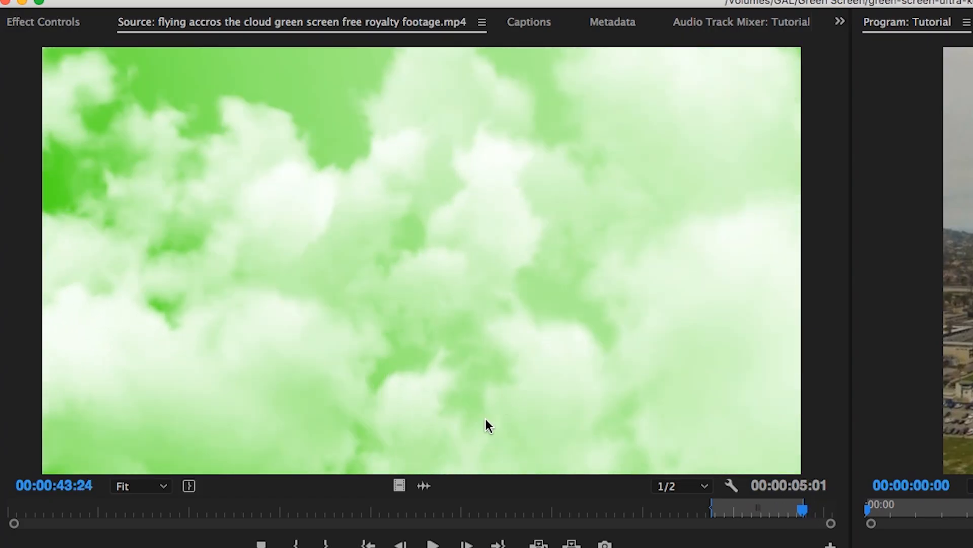
- Place only the video of the marked cloud section at the start of track V3 and park the playhead at 00:00:01:06
left_click(398, 494)
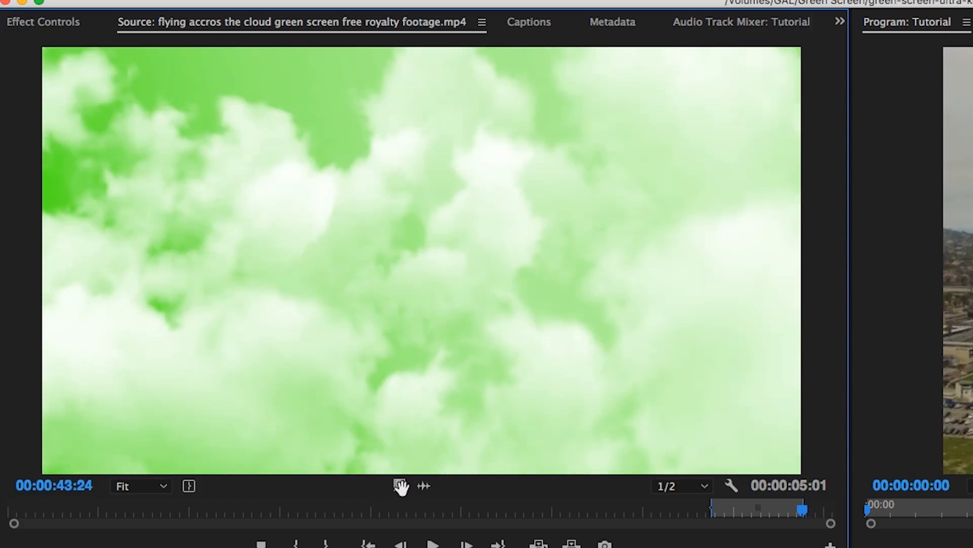
left_click_drag(399, 486, 550, 458)
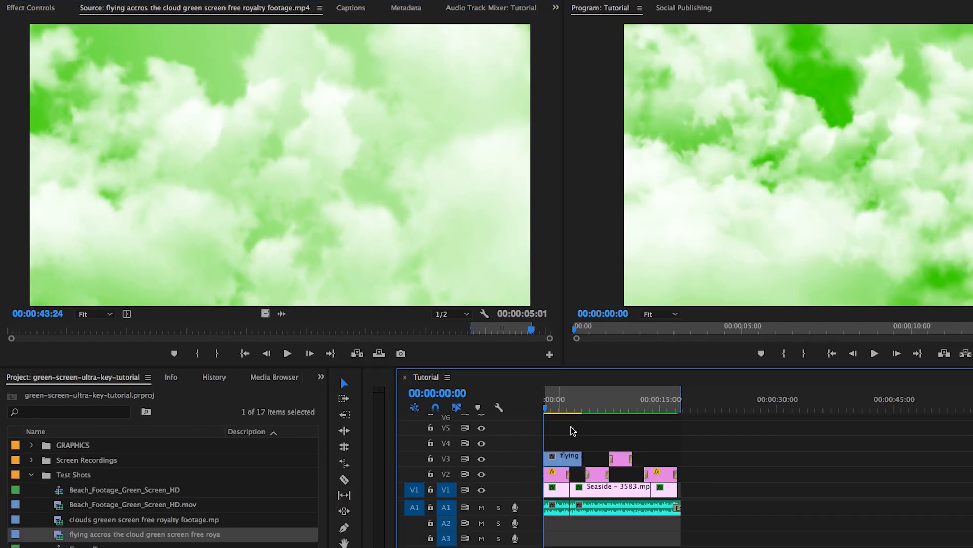
left_click_drag(556, 405, 553, 406)
- Find the Ultra Key effect by searching for "ultra" and apply it to the cloud clip on V3
left_click(320, 376)
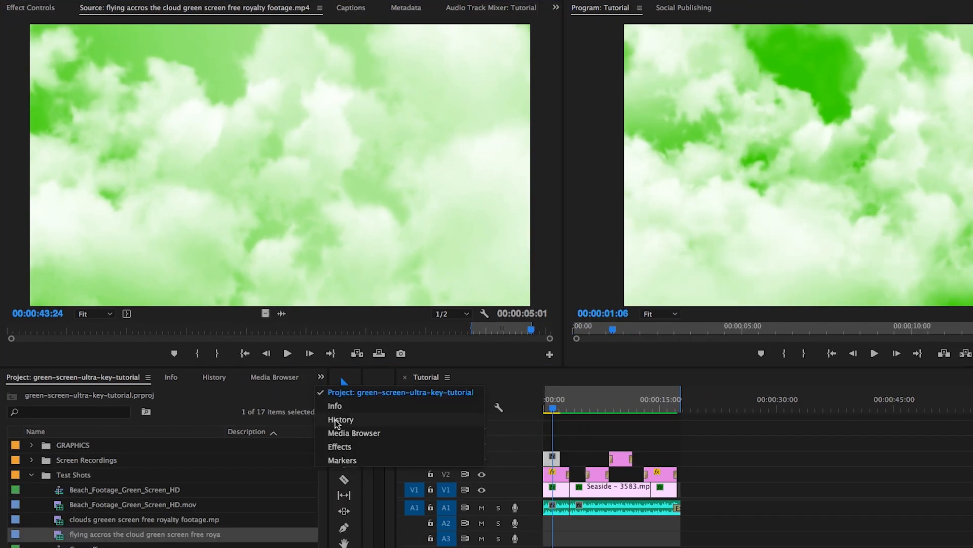
left_click(338, 446)
type("ultra")
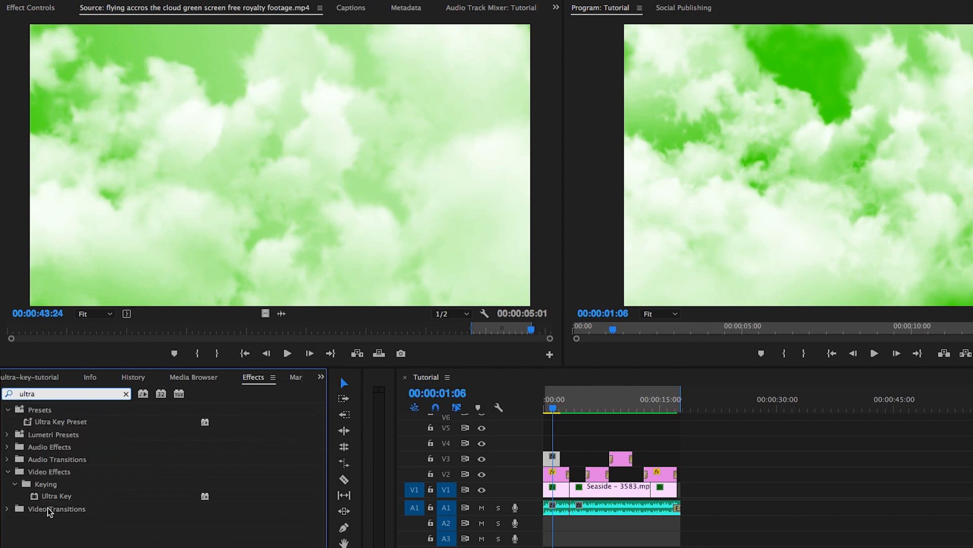
left_click_drag(51, 496, 551, 459)
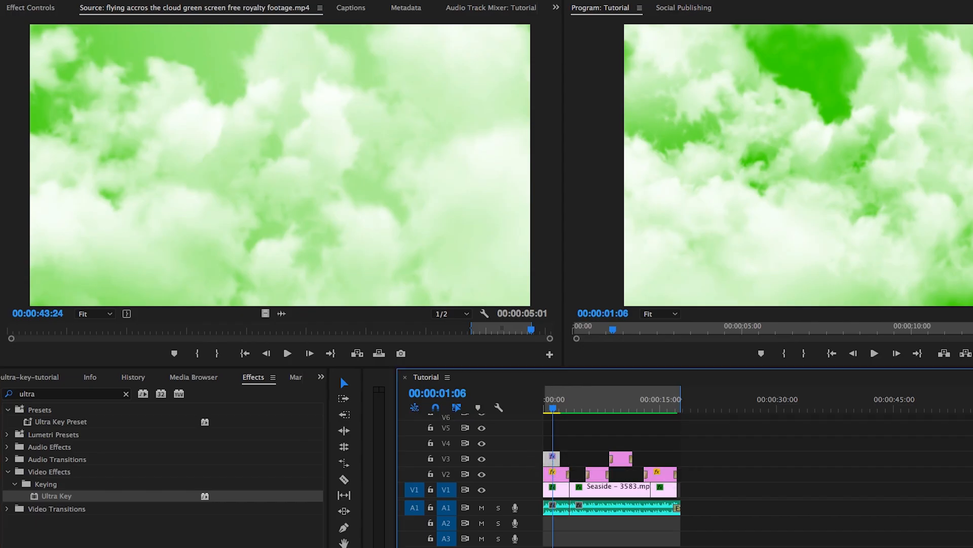
- Show the cloud clip's effect settings, return the playhead to the clip's start and widen the property column
left_click(40, 9)
left_click_drag(201, 29, 142, 30)
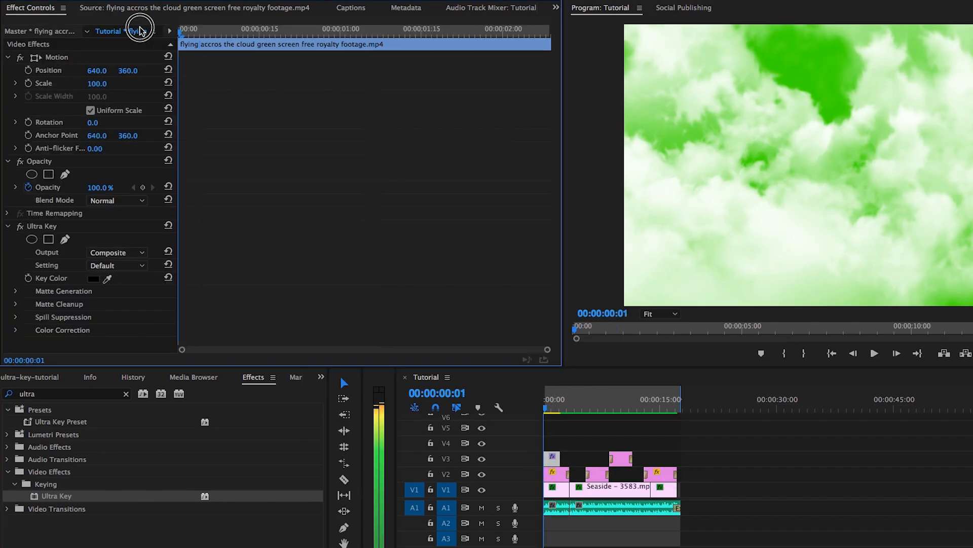
left_click_drag(181, 154, 337, 152)
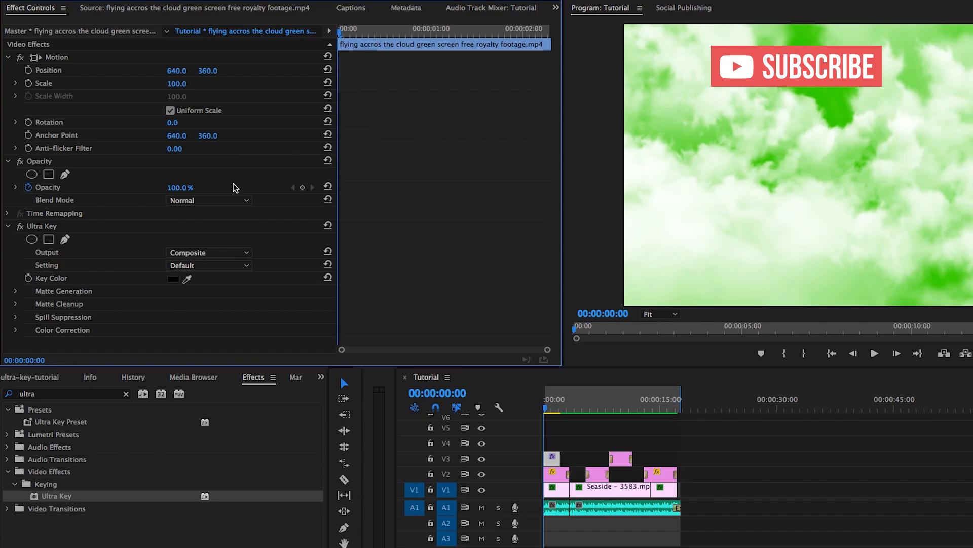
- Sample the dark green patch between the clouds in the program image as Ultra Key's key color
left_click(53, 226)
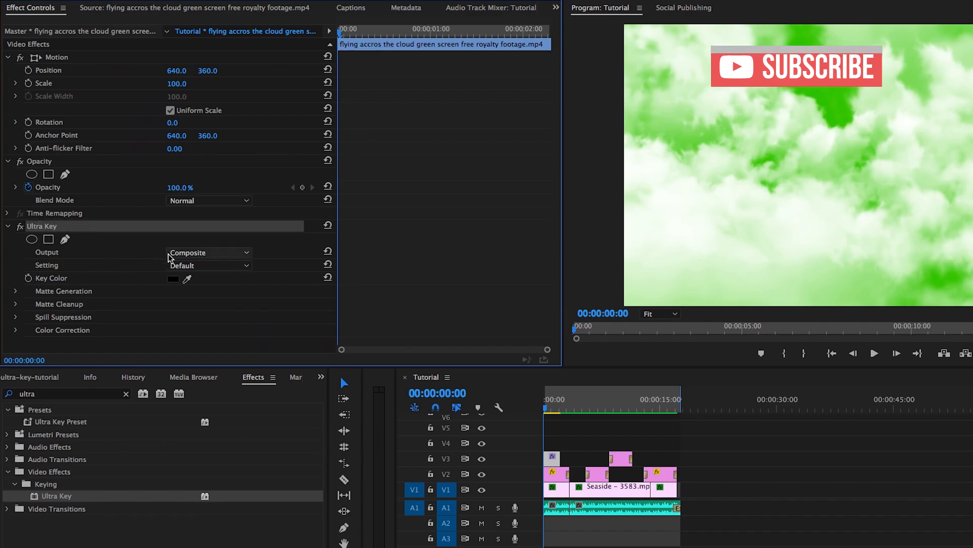
left_click(187, 278)
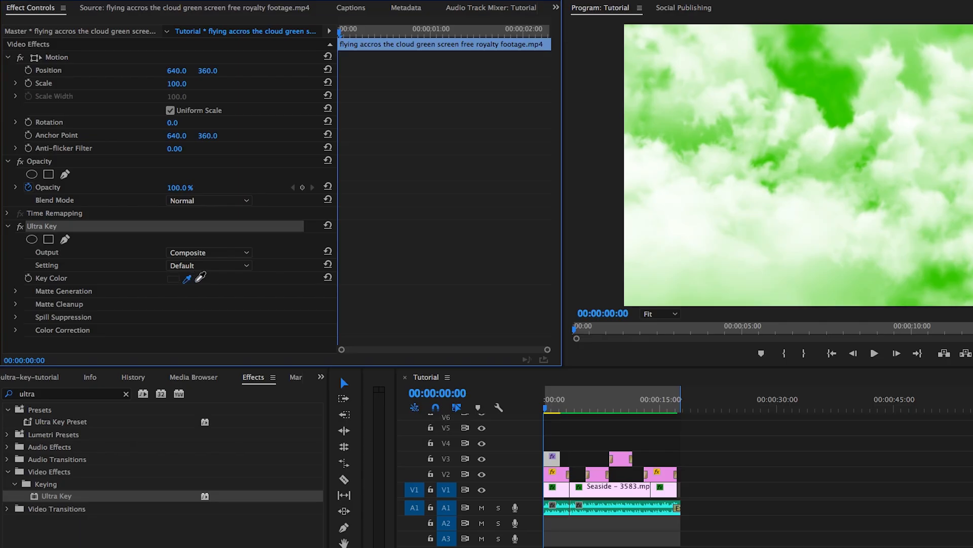
left_click(844, 107)
left_click(844, 107)
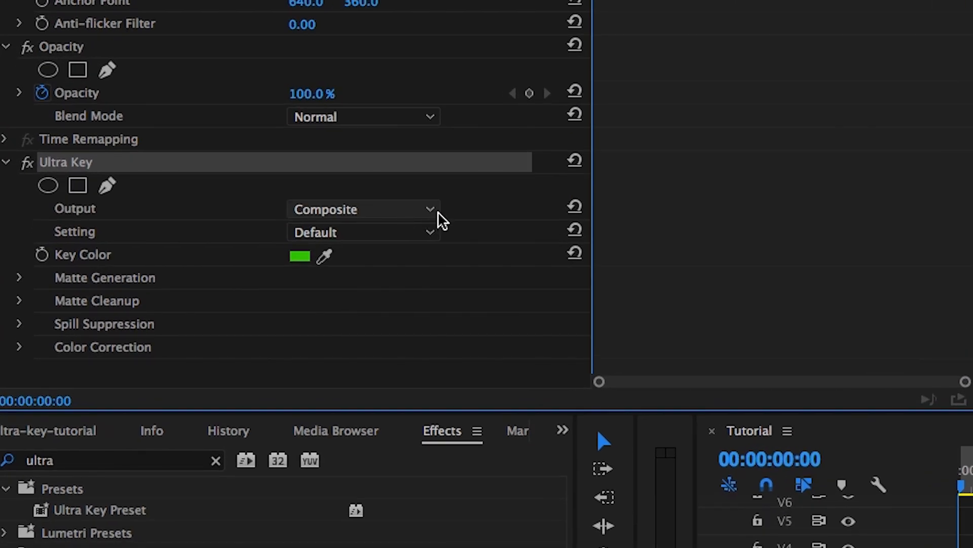
- Set Ultra Key's output to Alpha Channel to inspect the matte in black and white
left_click(434, 209)
left_click(411, 250)
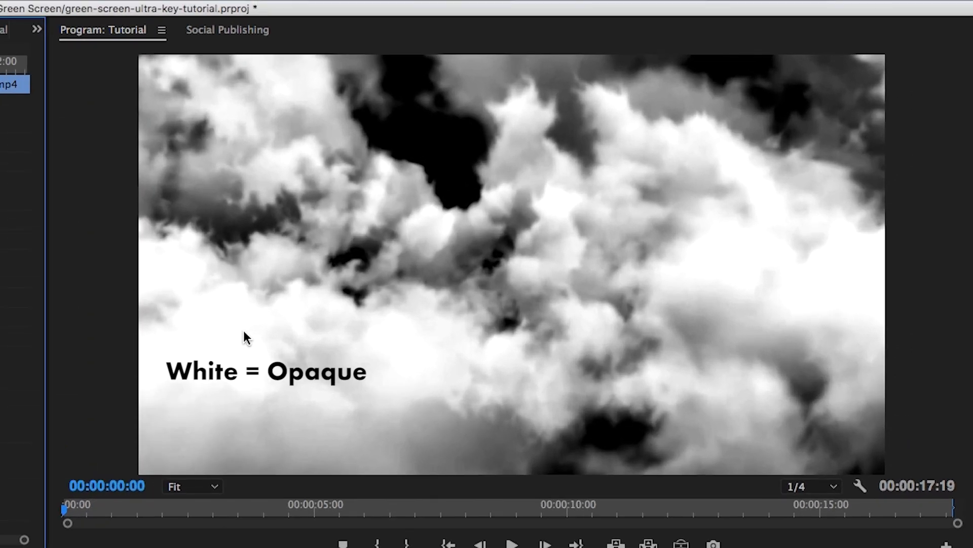
left_click(243, 330)
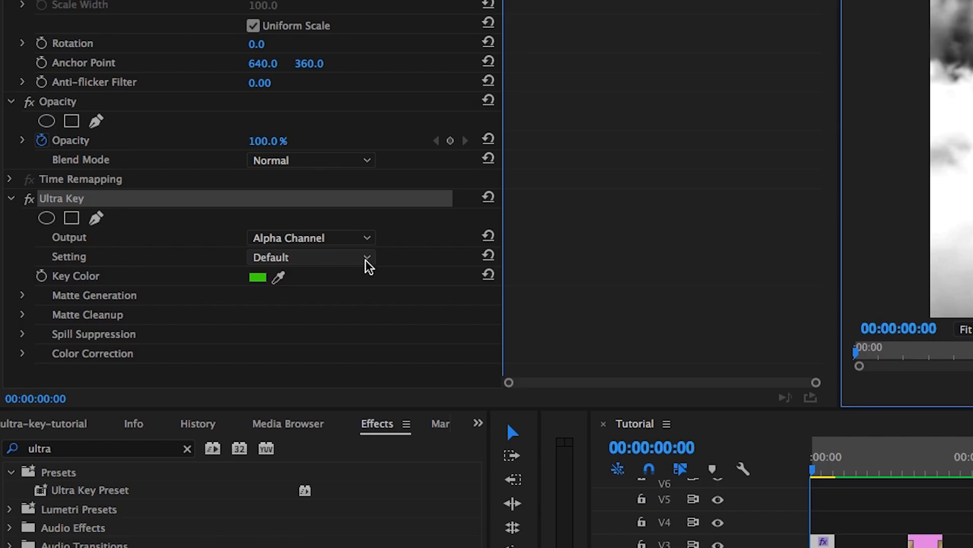
- Try Ultra Key's Relaxed and Aggressive settings on the matte and set it back to Default
left_click(130, 298)
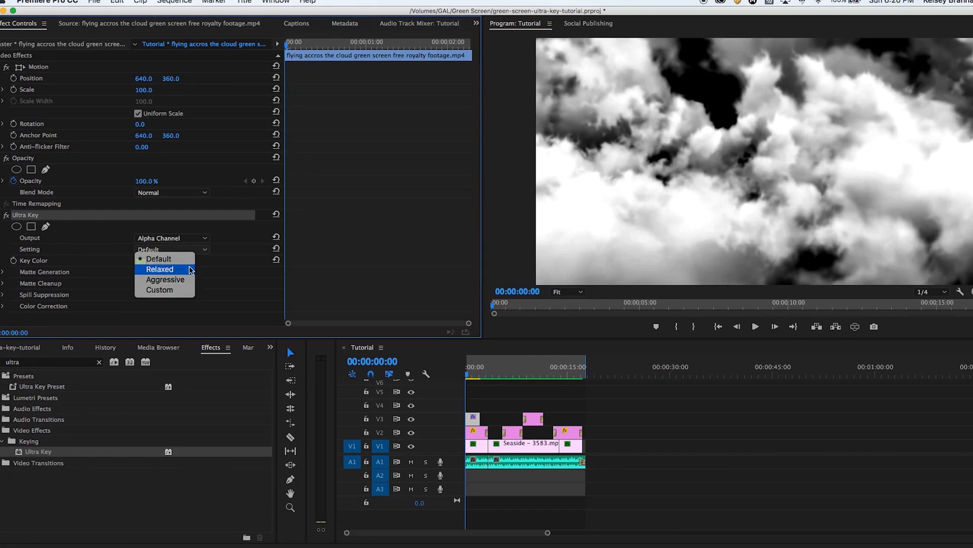
left_click(258, 279)
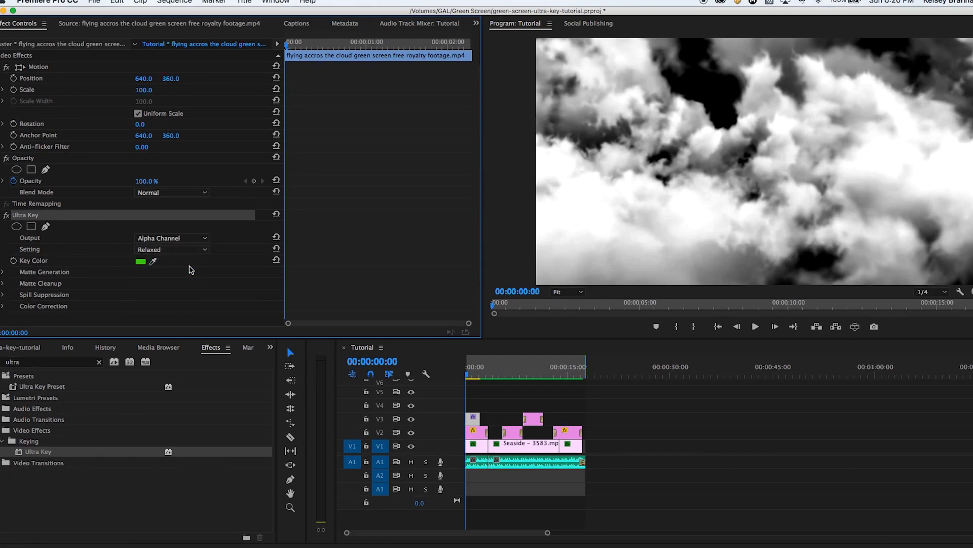
left_click(201, 249)
left_click(194, 278)
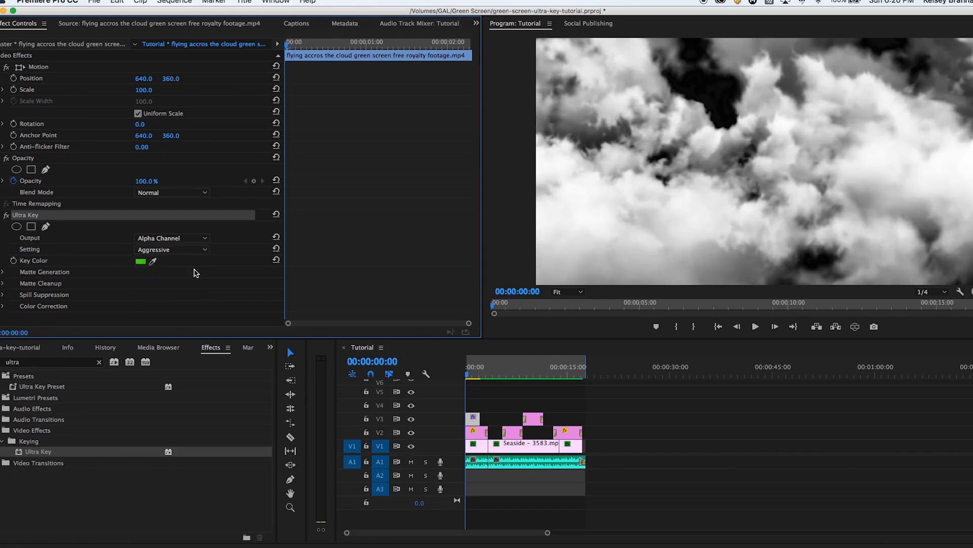
left_click(193, 250)
left_click(191, 258)
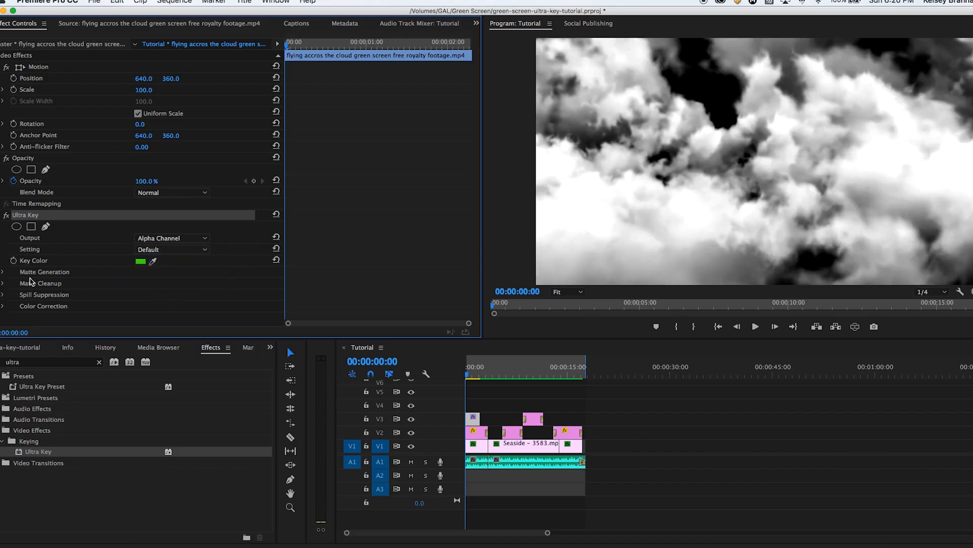
- Expand Matte Generation, test Transparency at a low value of 14 and a high value of 100, and set it to 45
left_click(3, 272)
left_click_drag(471, 204, 460, 266)
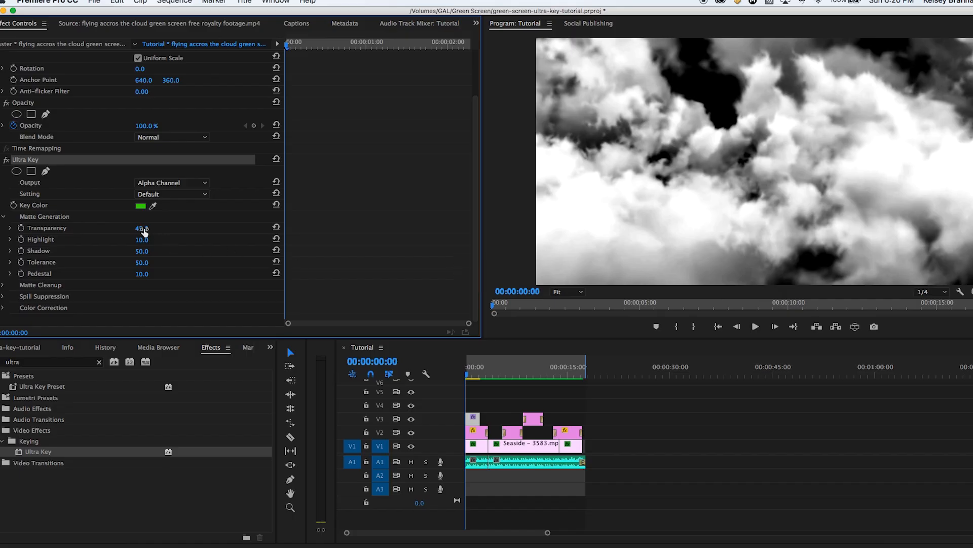
left_click_drag(141, 228, 126, 228)
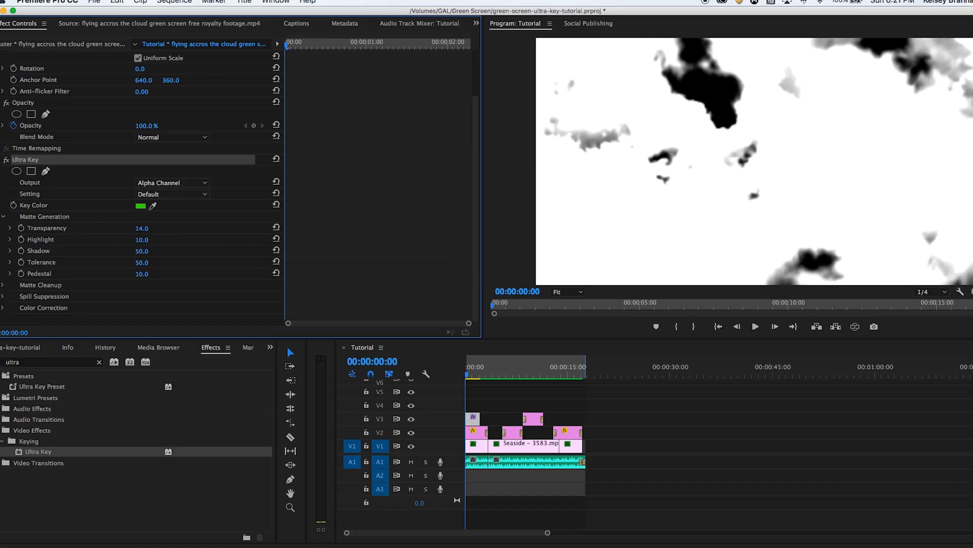
left_click_drag(127, 228, 159, 231)
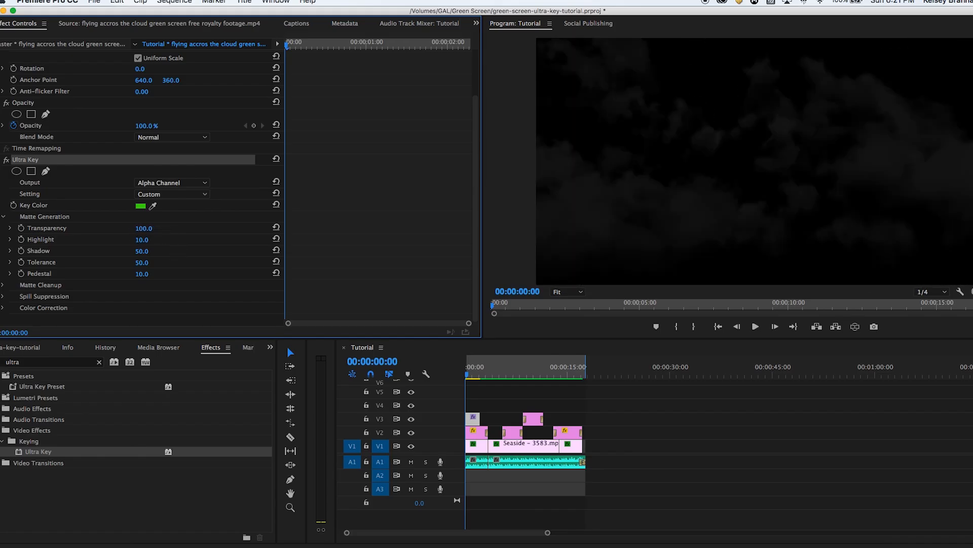
left_click(144, 228)
type("45")
key("Return")
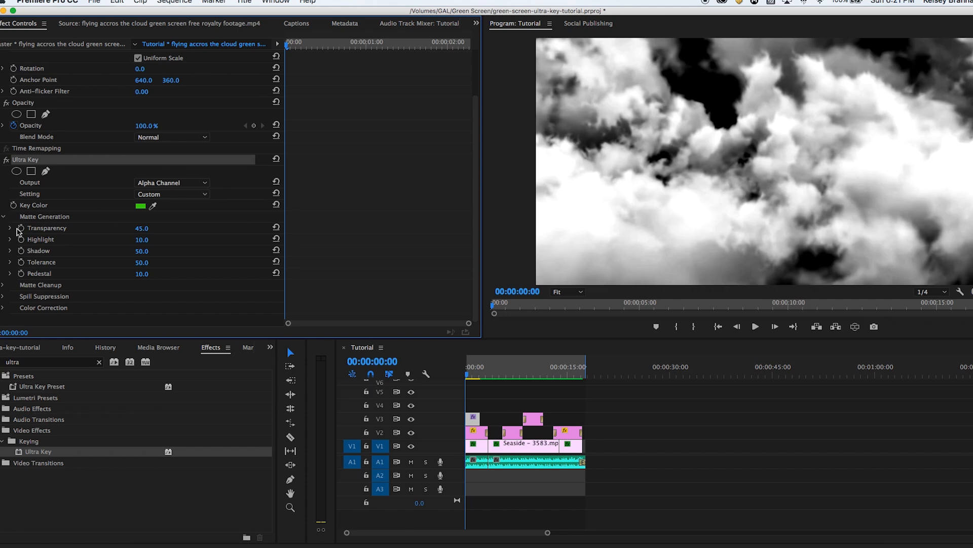
- Test Transparency again with its slider up to 100 and restore it to 45
left_click(10, 228)
left_click_drag(67, 250, 268, 259)
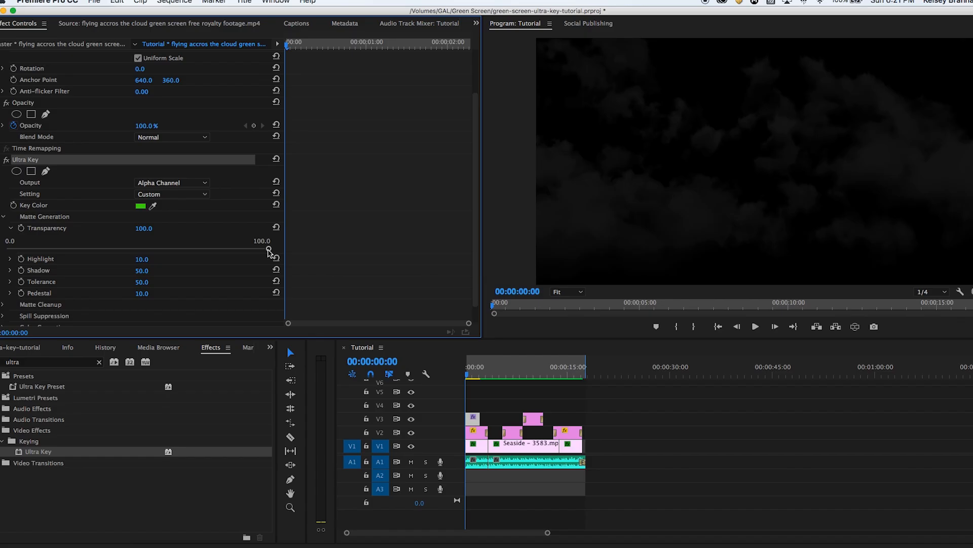
left_click(145, 228)
type("45")
key("Return")
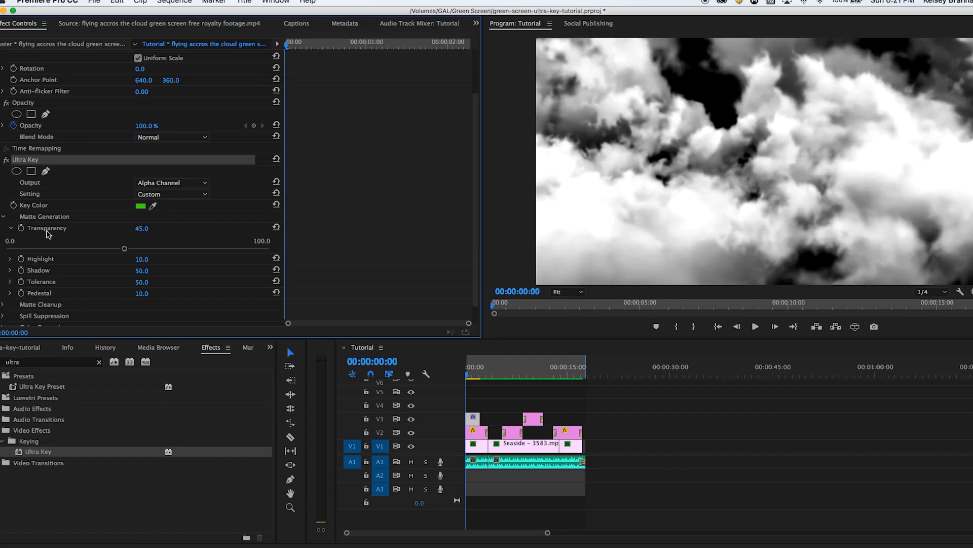
left_click(11, 228)
- Test the Highlight slider of the matte up to about 78.5 and restore Highlight to 10
left_click(79, 240)
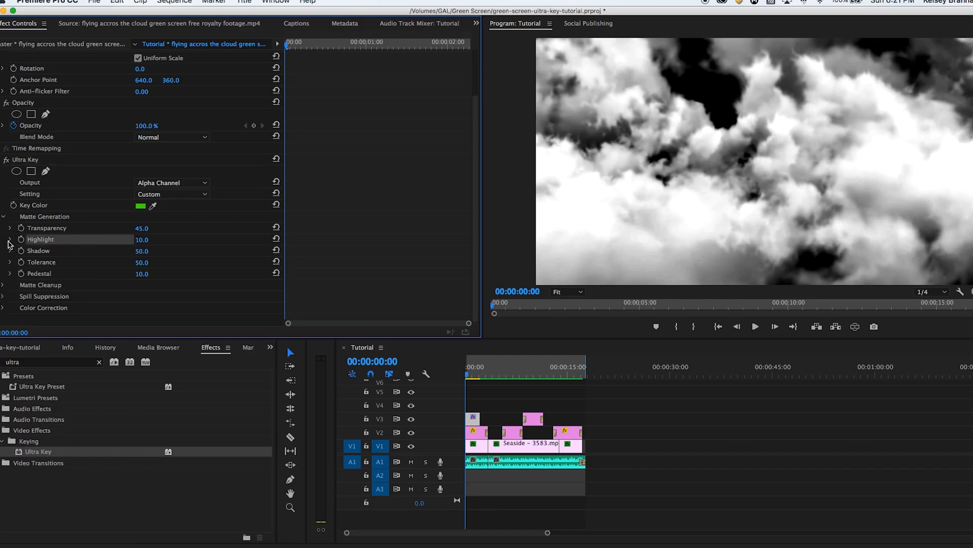
left_click(9, 240)
left_click_drag(31, 262, 216, 267)
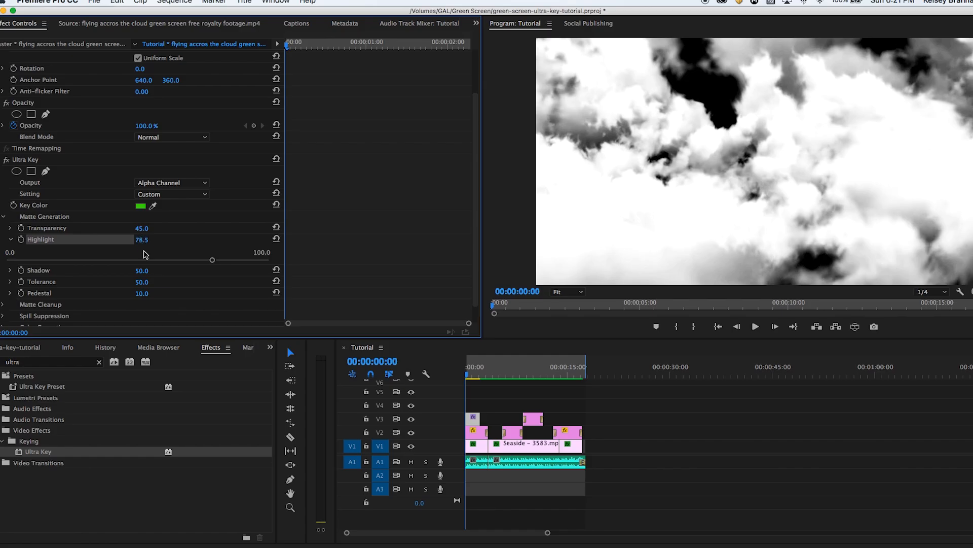
left_click_drag(135, 262, 223, 267)
left_click(142, 239)
type("10")
key("Return")
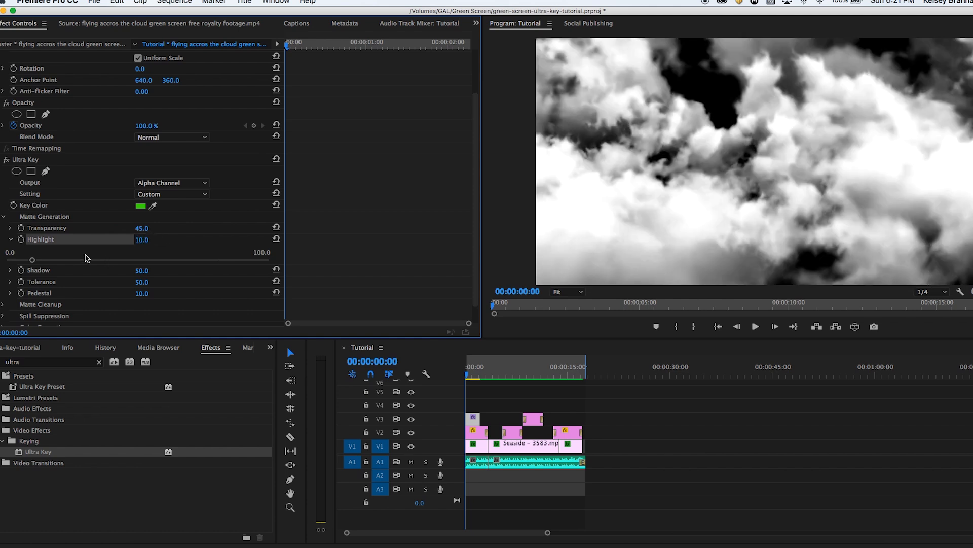
left_click(11, 239)
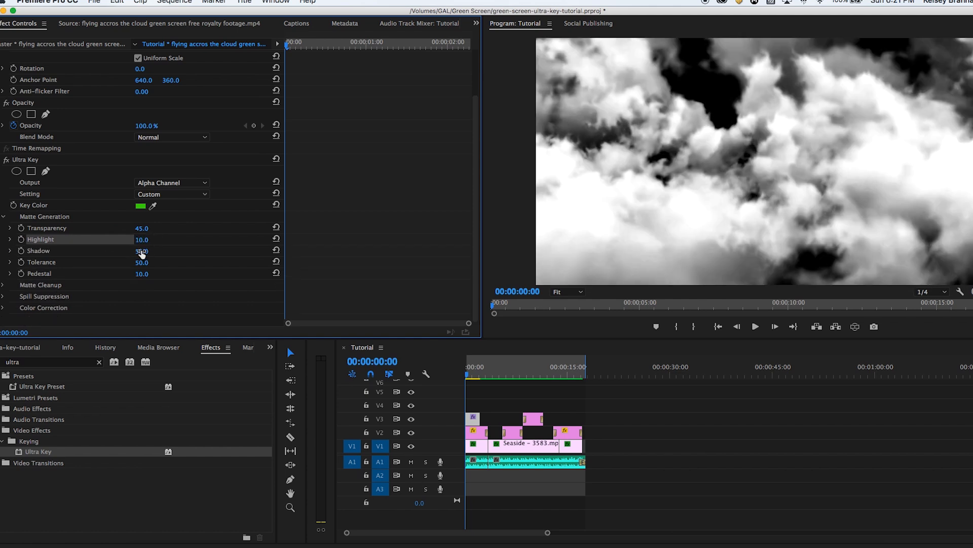
- Test the matte's Shadow slider up to 82 and set Shadow to 0
left_click(144, 251)
left_click(186, 253)
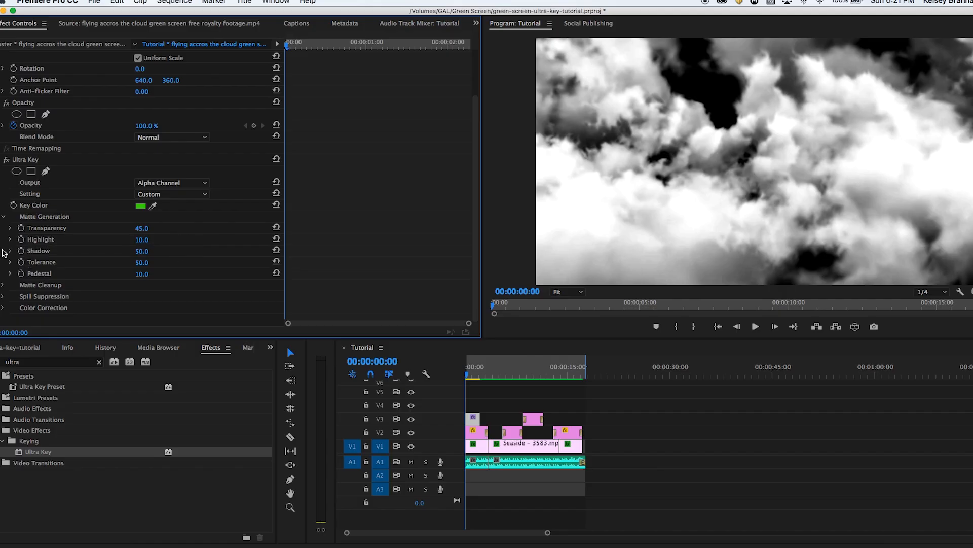
left_click(10, 251)
left_click(135, 272)
left_click_drag(135, 274, 223, 272)
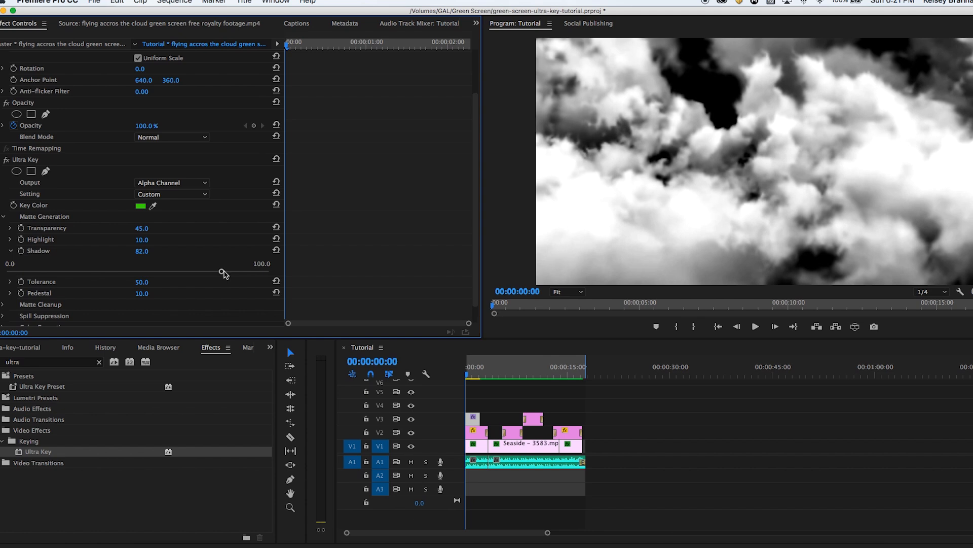
left_click(143, 251)
type("0")
key("Return")
left_click(11, 250)
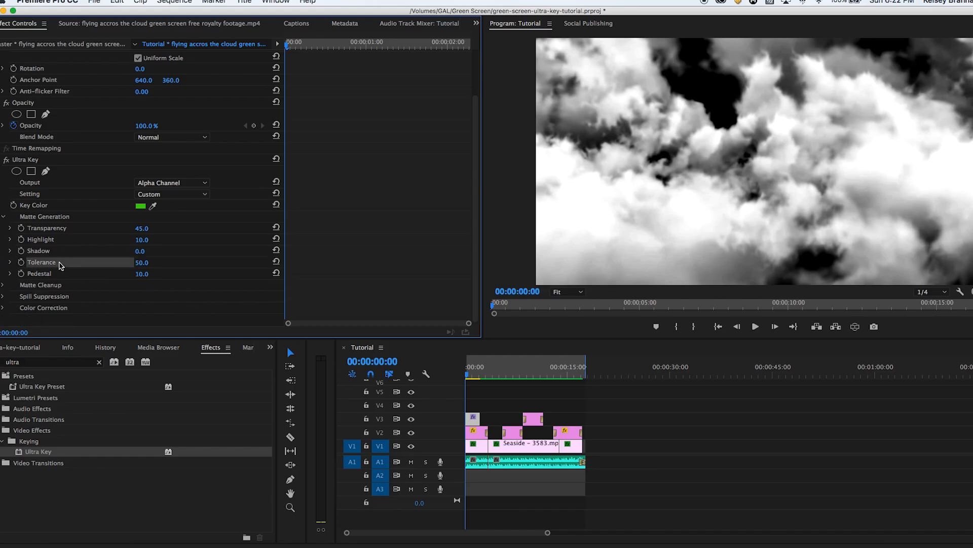
- Test the matte's Tolerance at its maximum of 100 and set Tolerance to 0
left_click(10, 263)
left_click(4, 283)
left_click_drag(3, 285, 320, 339)
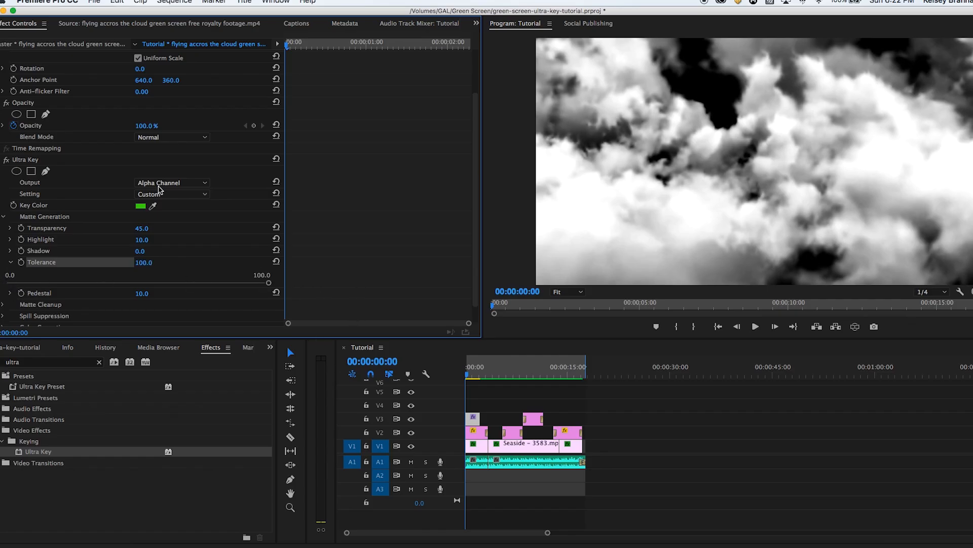
left_click(142, 263)
type("0")
key("Return")
left_click(11, 265)
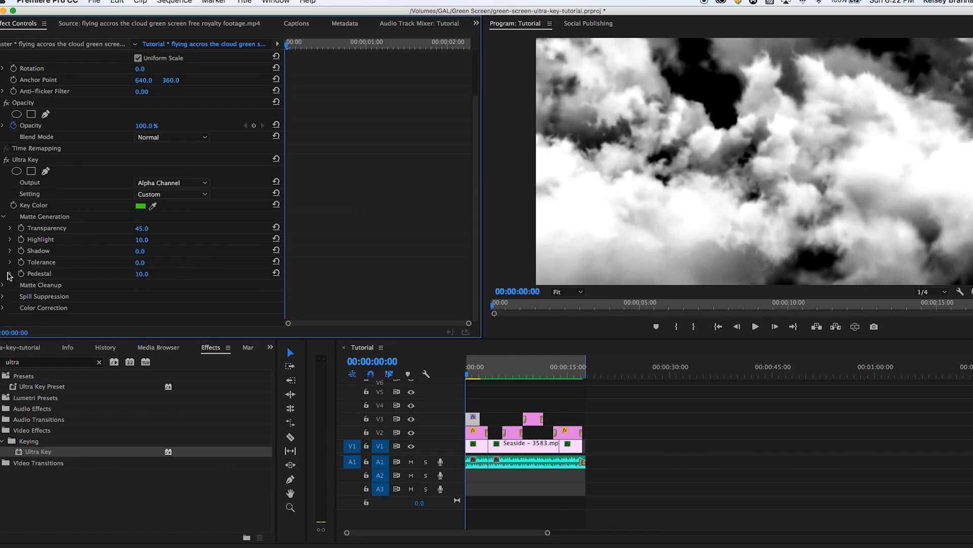
- Test the matte's Pedestal slider up to 83.3 and set Pedestal to 50
left_click(9, 275)
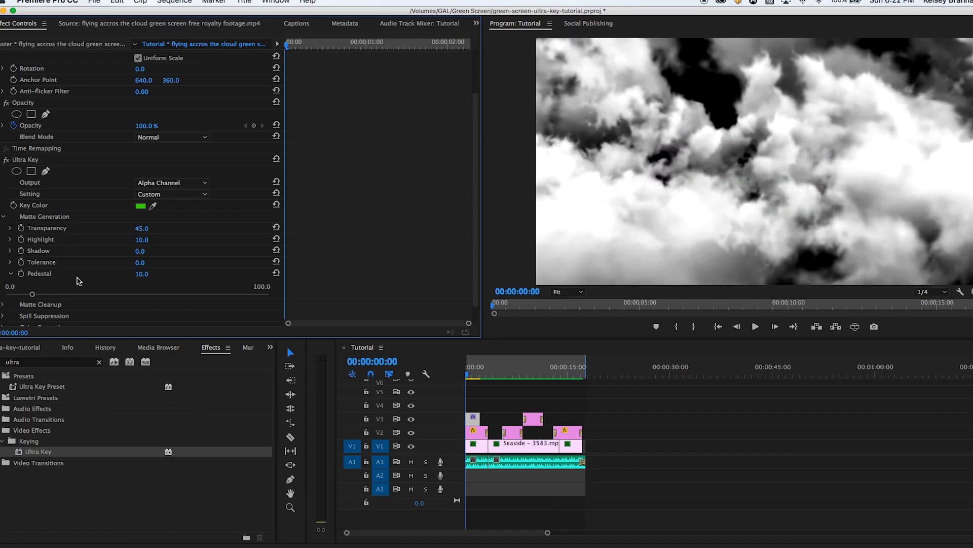
left_click_drag(32, 294, 224, 294)
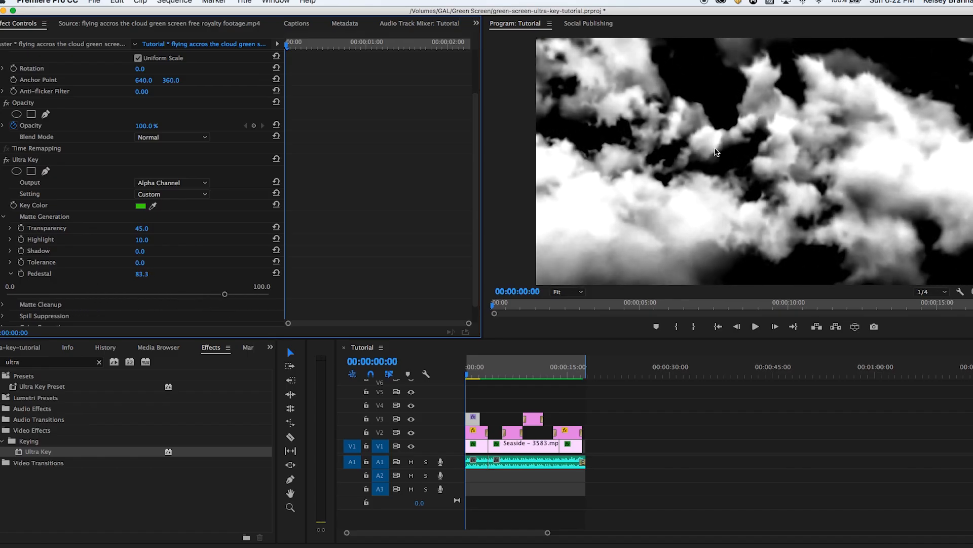
left_click(143, 273)
type("50")
key("Return")
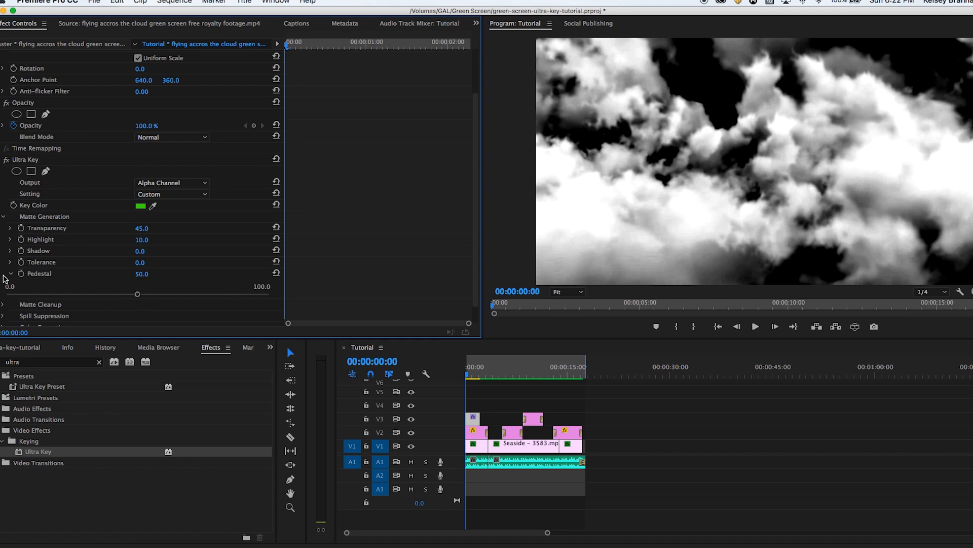
left_click(10, 273)
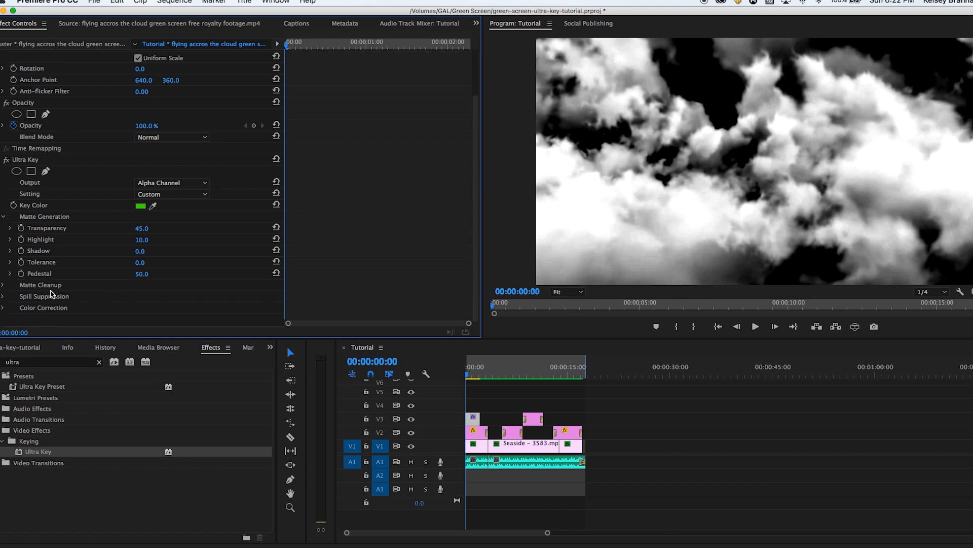
left_click(2, 218)
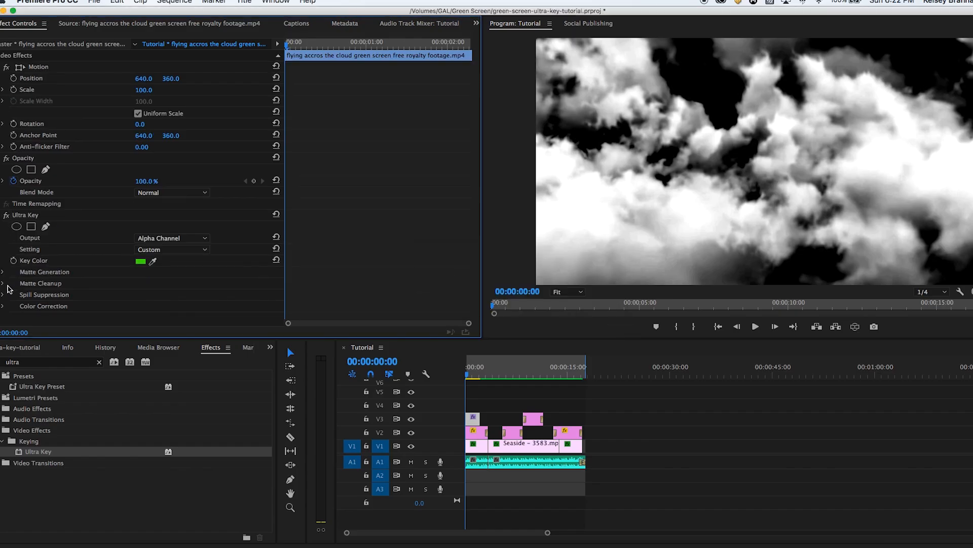
- Test the Choke slider of Matte Cleanup up to 72.5 and restore Choke to 0
left_click(3, 284)
scroll(204, 276, "down", 2)
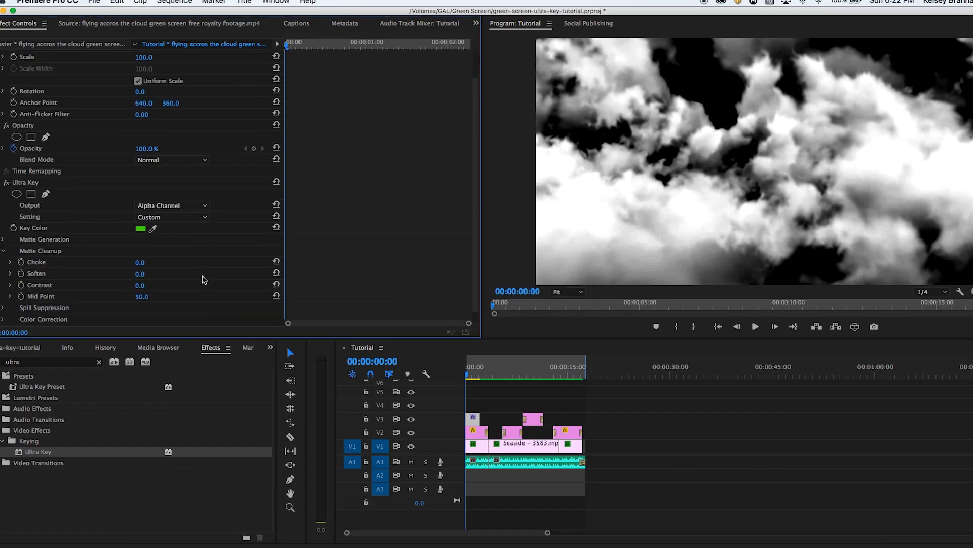
left_click(148, 250)
left_click(185, 250)
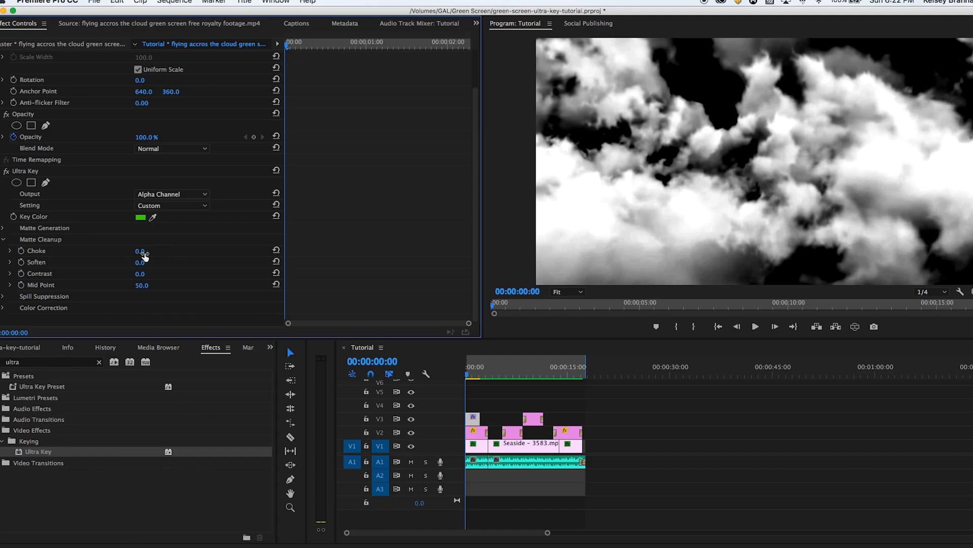
left_click(10, 250)
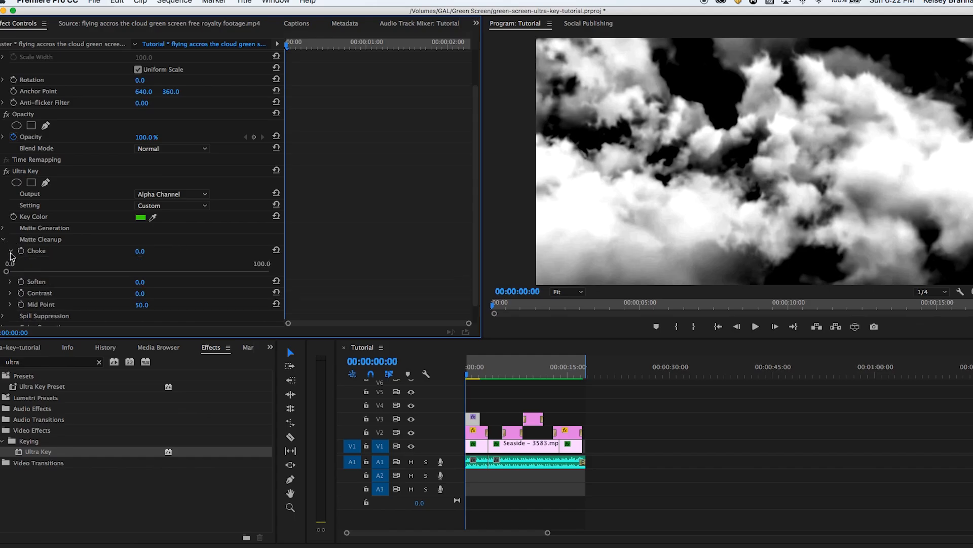
left_click(82, 273)
left_click_drag(83, 273, 197, 274)
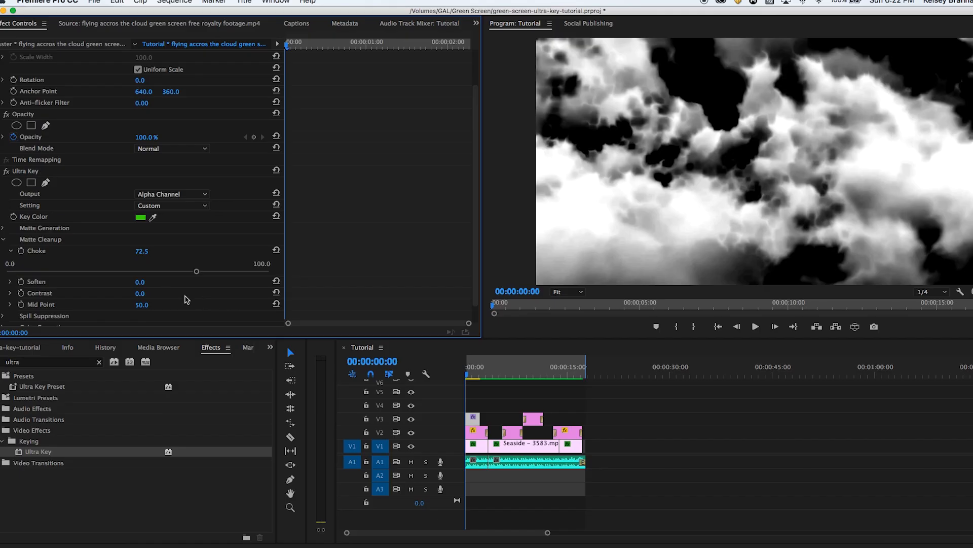
left_click(142, 251)
type("0")
key("Return")
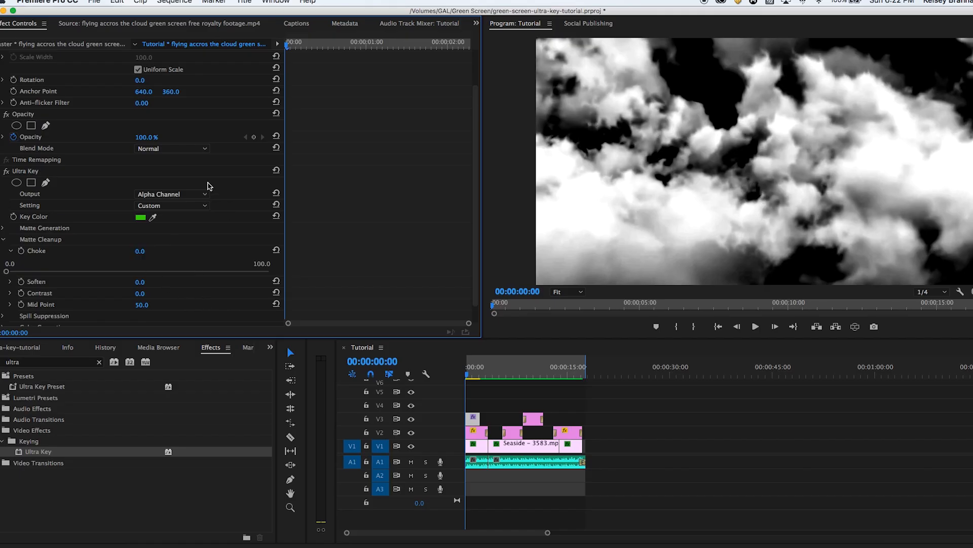
left_click(11, 252)
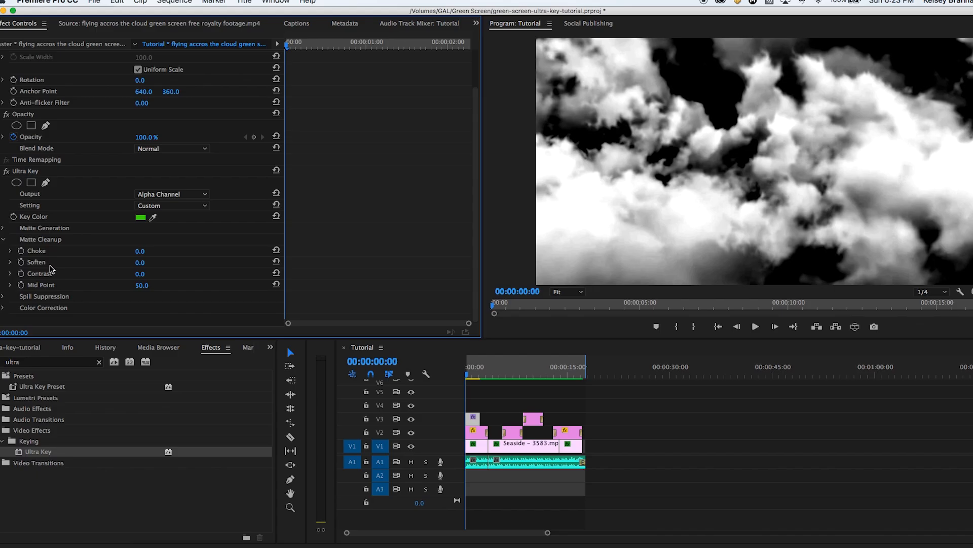
- Test the Soften slider of Matte Cleanup up to 63 and restore Soften to 0
left_click(10, 262)
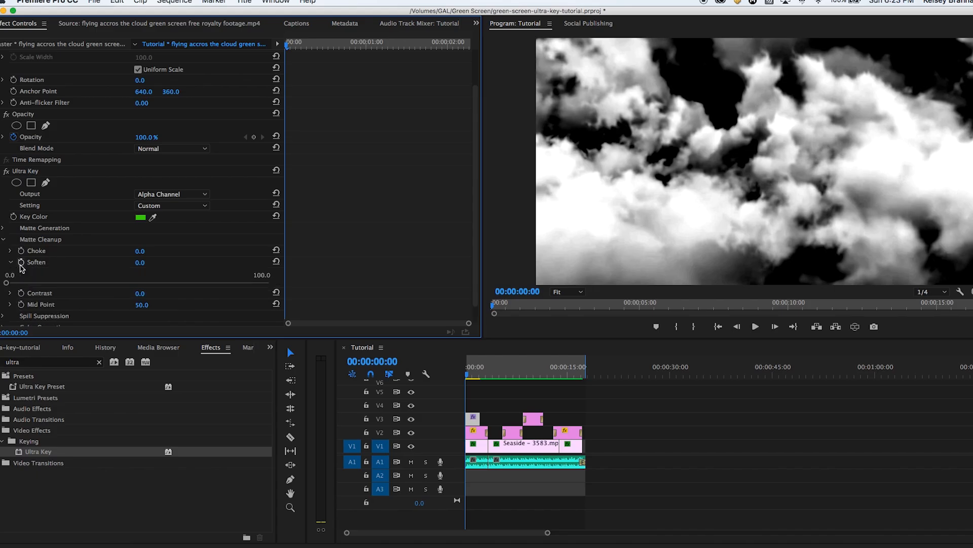
left_click(7, 283)
left_click_drag(7, 285, 171, 287)
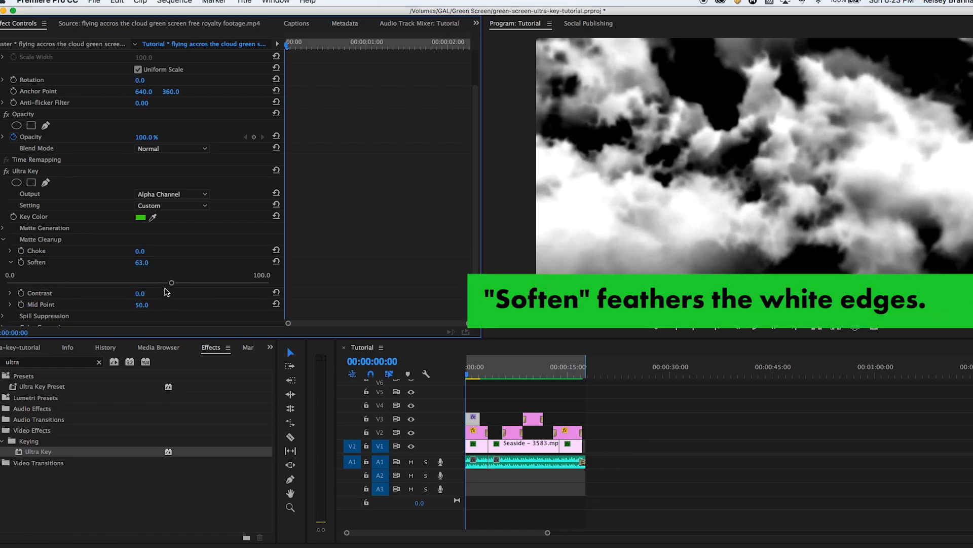
left_click(142, 263)
type("0")
key("Return")
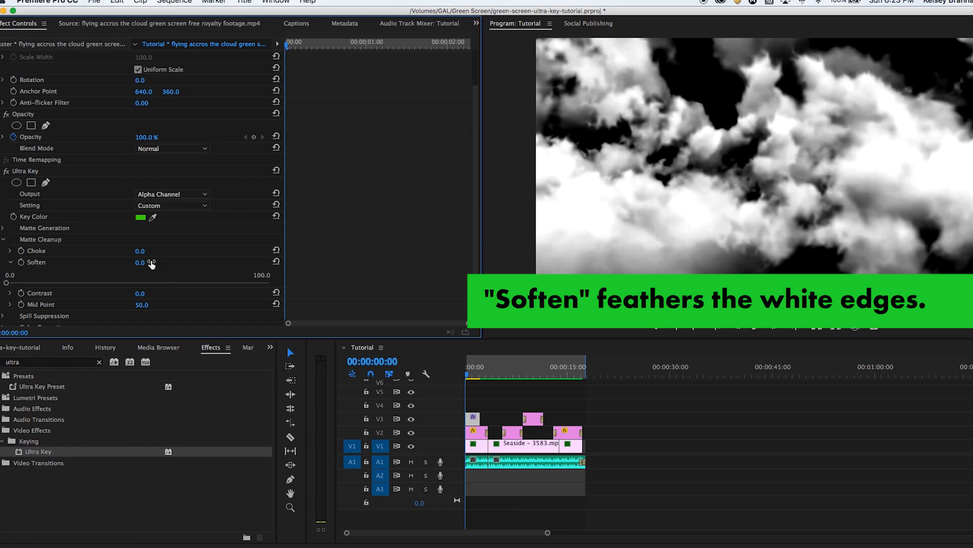
left_click(11, 263)
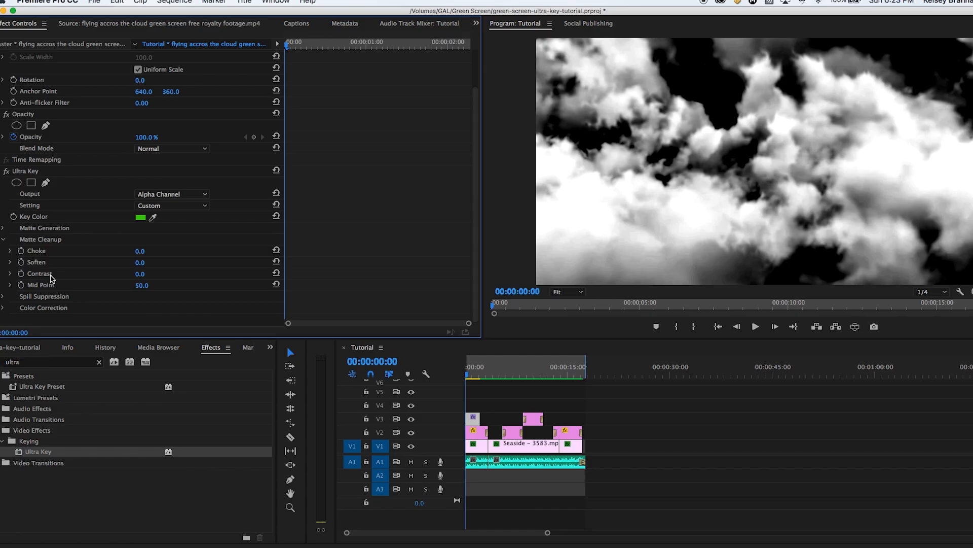
- Try the Contrast slider of Matte Cleanup and return Contrast to 0
left_click(10, 274)
mouse_move(7, 295)
left_mouse_down()
mouse_move(253, 296)
mouse_move(6, 295)
left_mouse_up()
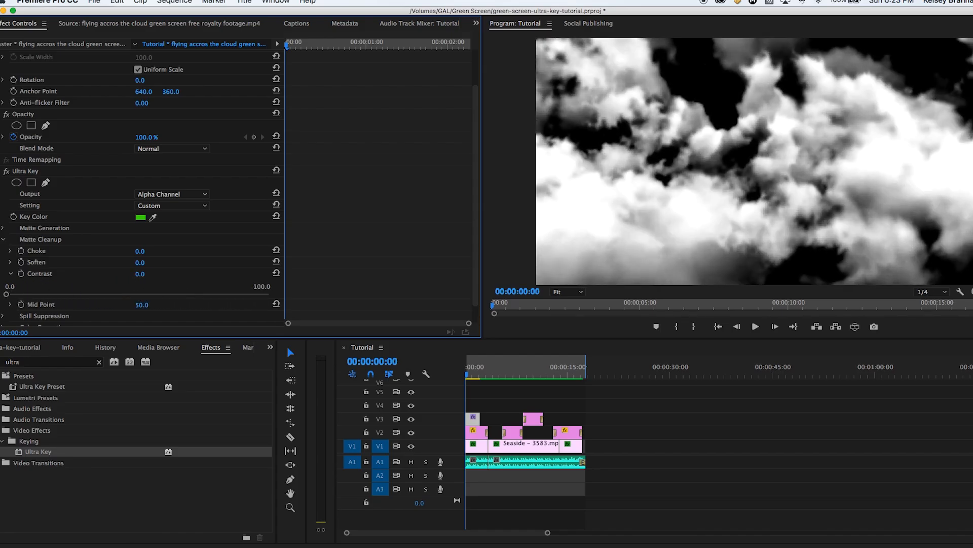
left_click(11, 275)
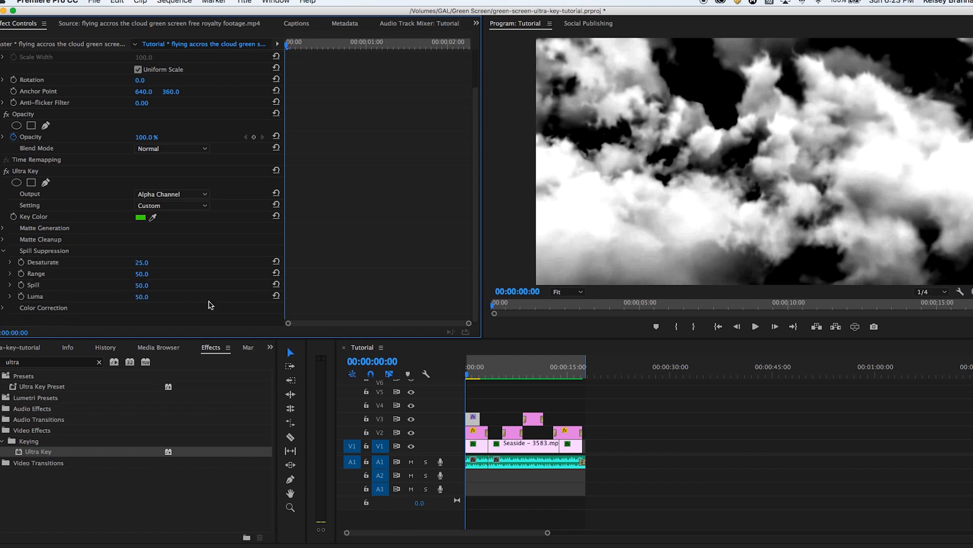
- Switch the Ultra Key output to Composite and play back the keyed cloud opening from the start of the sequence
left_click(201, 195)
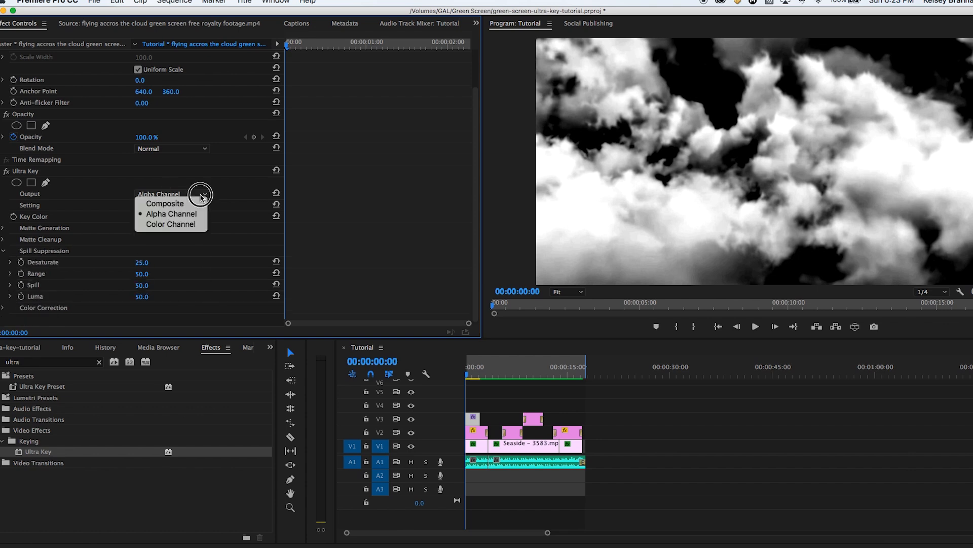
left_click(176, 204)
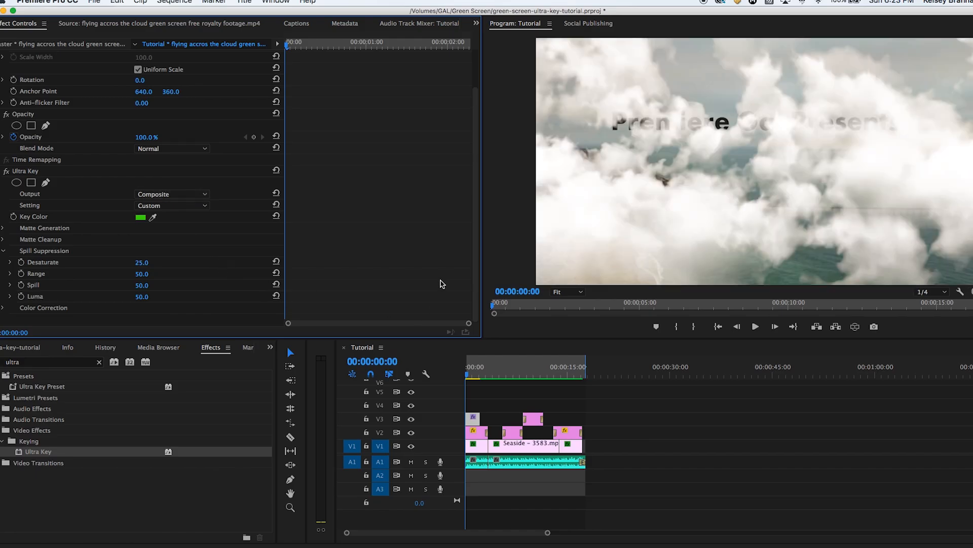
left_click(462, 372)
key("space")
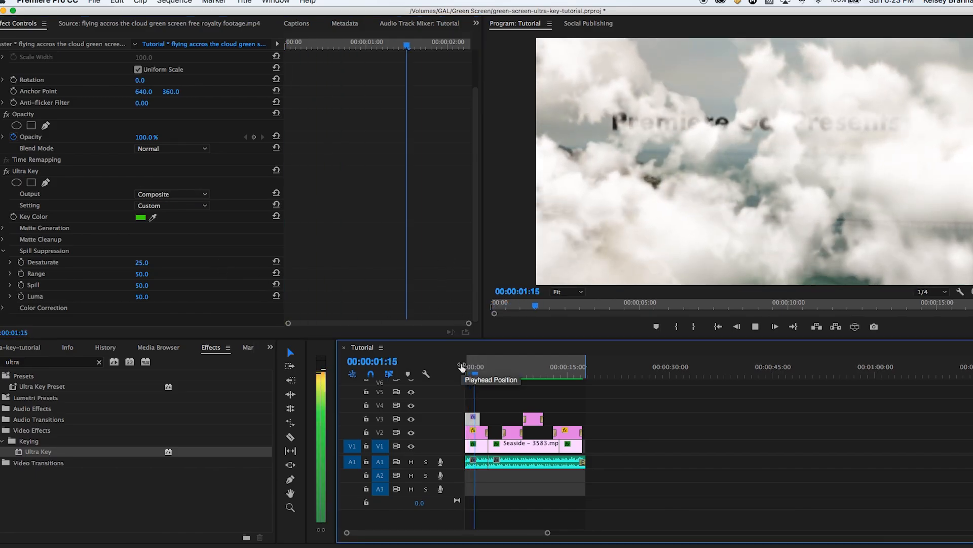
key("space")
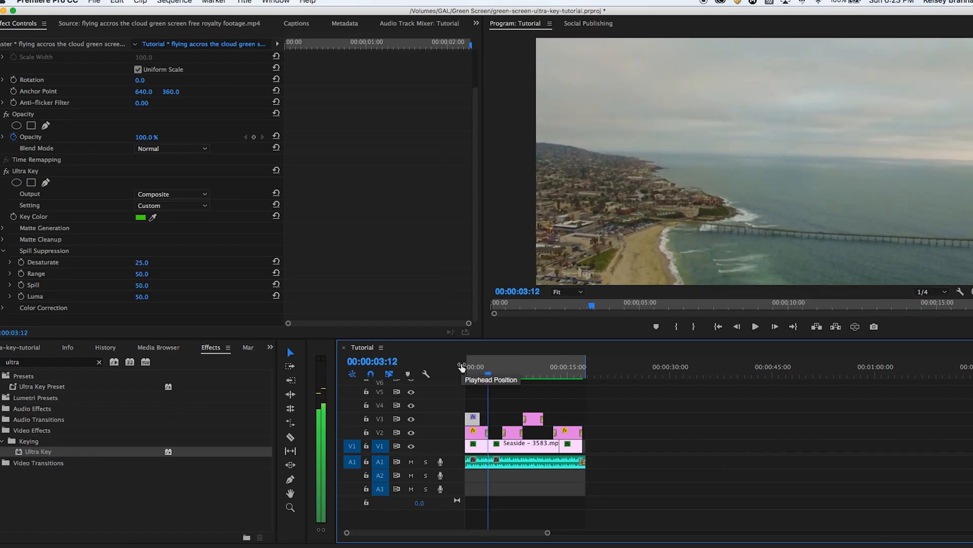
left_click(480, 372)
left_click_drag(480, 374, 458, 375)
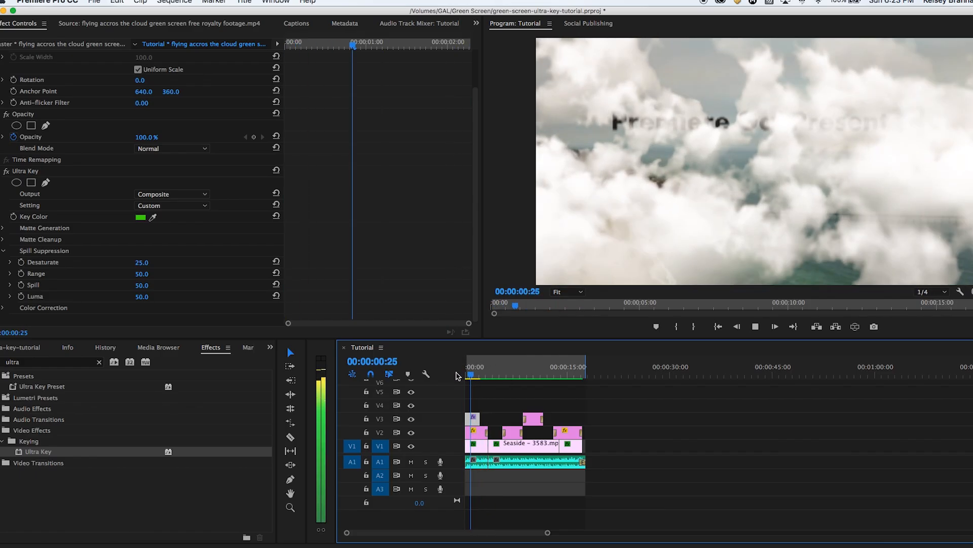
key("space")
left_click_drag(473, 372, 472, 374)
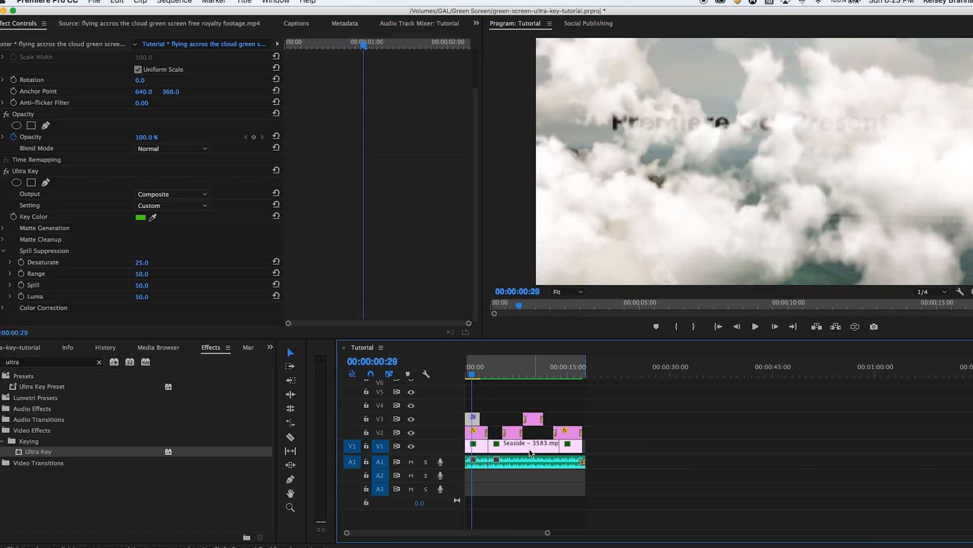
- Scrub across the end of the cloud clip on V3, from 00:00:02:12 back to 00:00:01:18, to inspect its cut
left_click_drag(547, 532, 488, 534)
left_click(526, 374)
left_click_drag(532, 374, 533, 373)
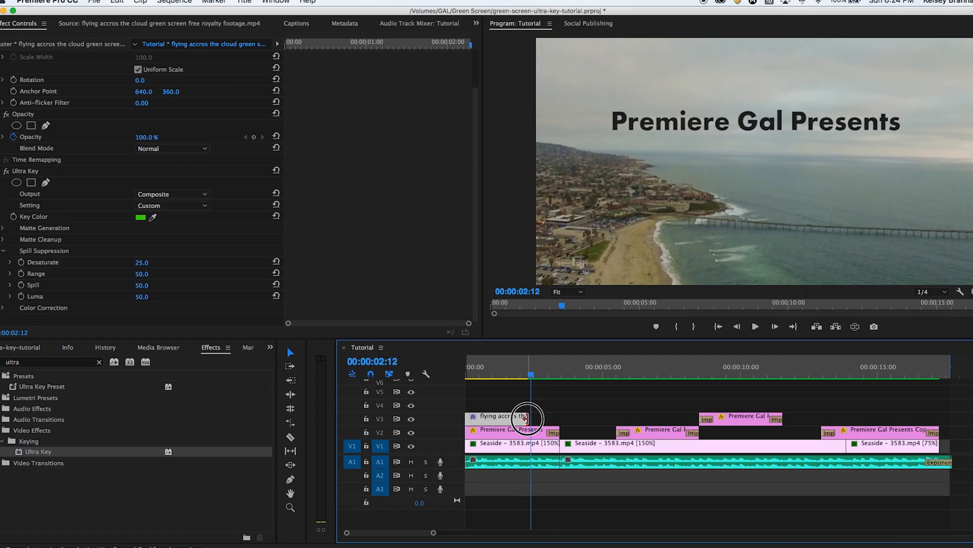
left_click(523, 374)
left_click_drag(522, 374, 505, 374)
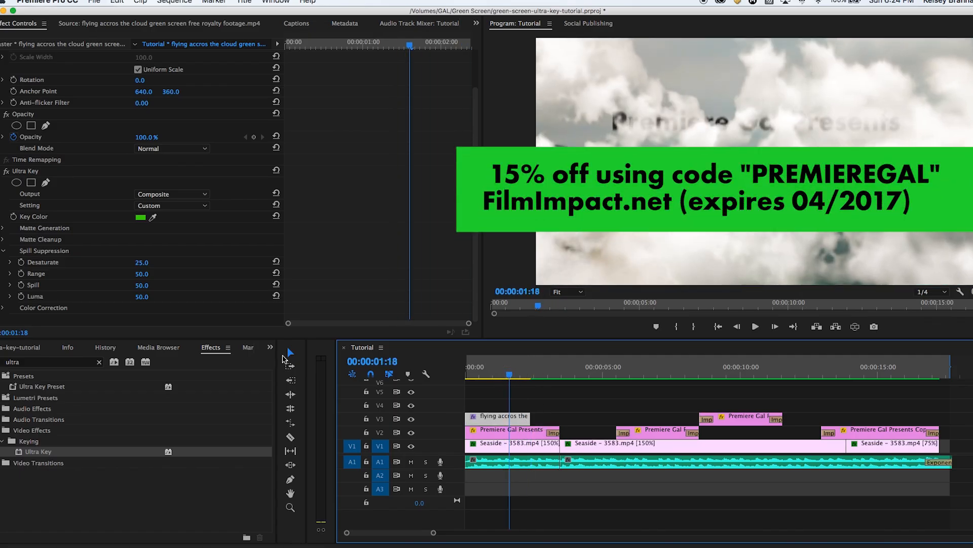
- Search the effects library for "filmimpact"
left_click(30, 362)
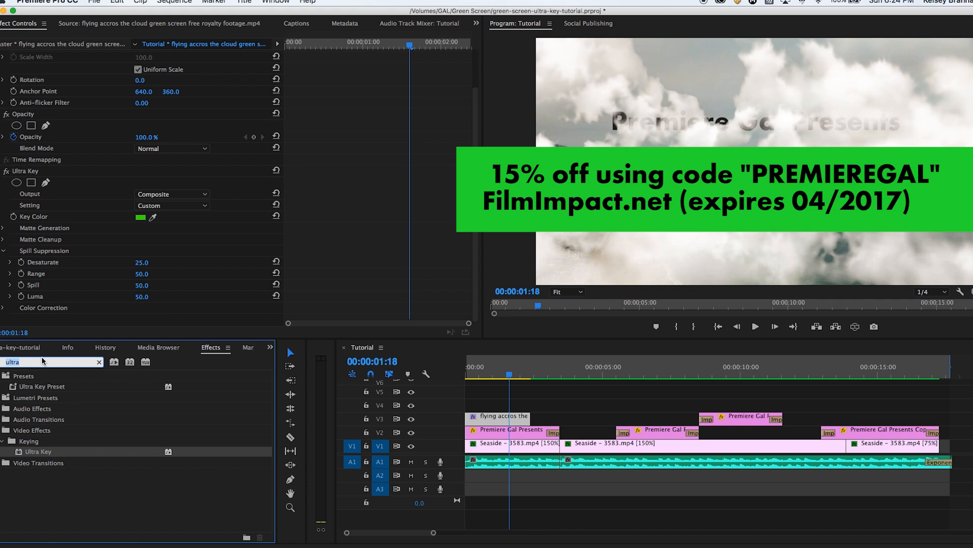
type("filmimpact zoom")
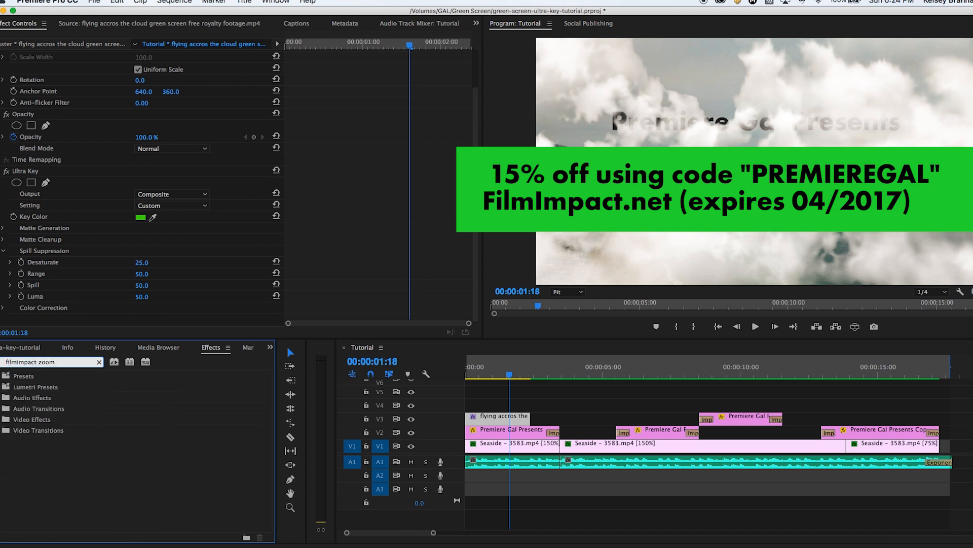
key("BackSpace")
key("BackSpace")
key("BackSpace")
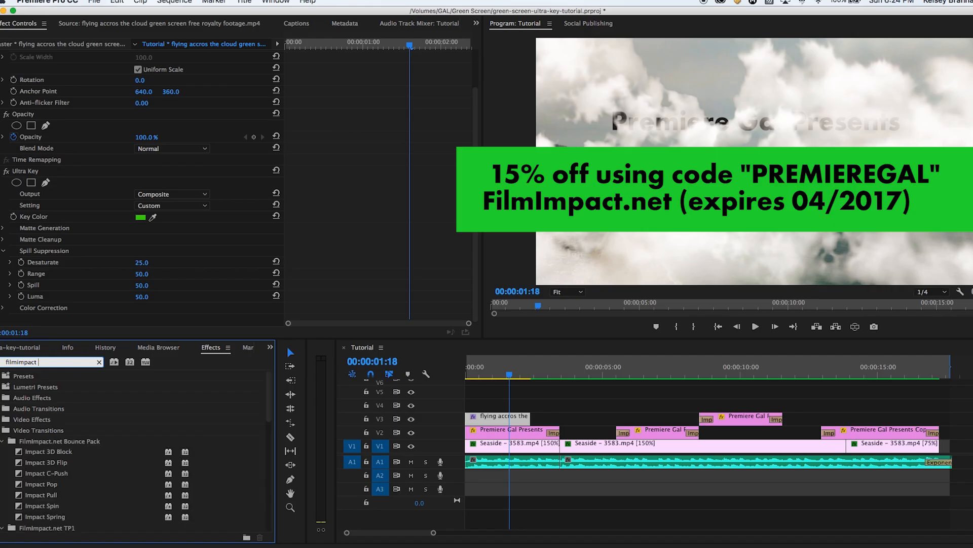
- Apply the Impact Zoom Blur transition from FilmImpact.net TP2 to the end of the cloud clip on V3 and preview it
left_click_drag(264, 417, 259, 493)
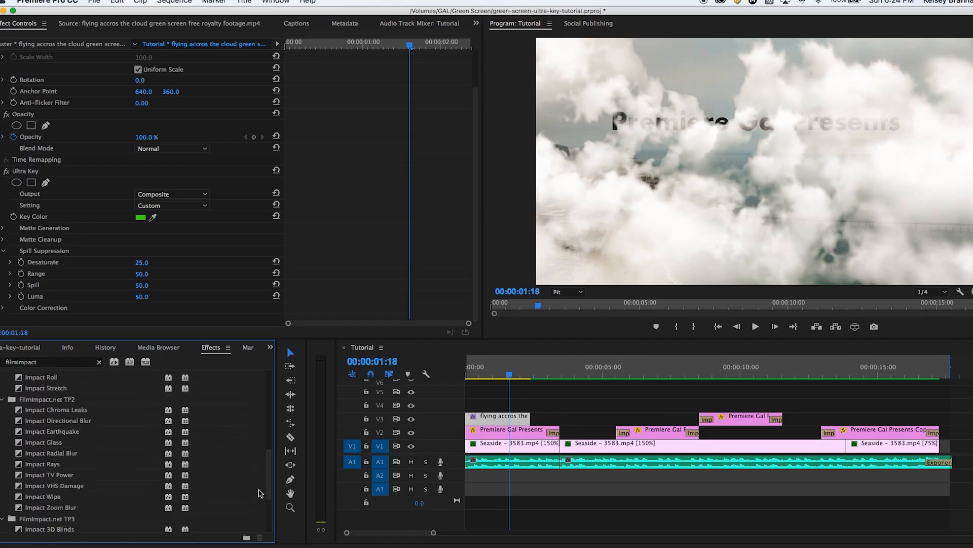
left_click(71, 512)
left_click_drag(265, 482, 261, 517)
left_click(68, 411)
left_click_drag(68, 410, 527, 419)
left_click_drag(522, 373, 502, 372)
key("space")
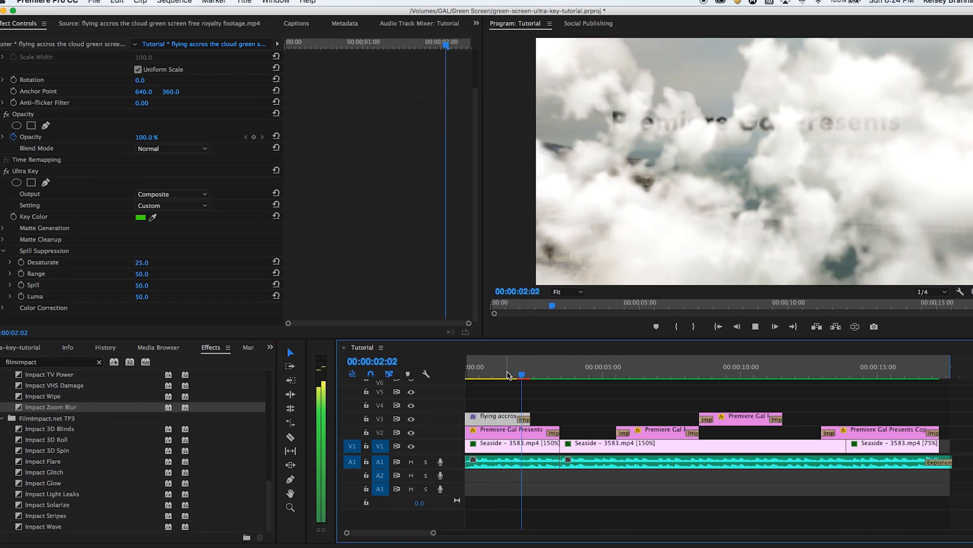
- Set the cloud clip's Impact Zoom Blur transition to a Zoom Amount of 5 and Zoom Away / Zoom Towards of 15
left_click(523, 373)
left_click(526, 423)
left_click(526, 421)
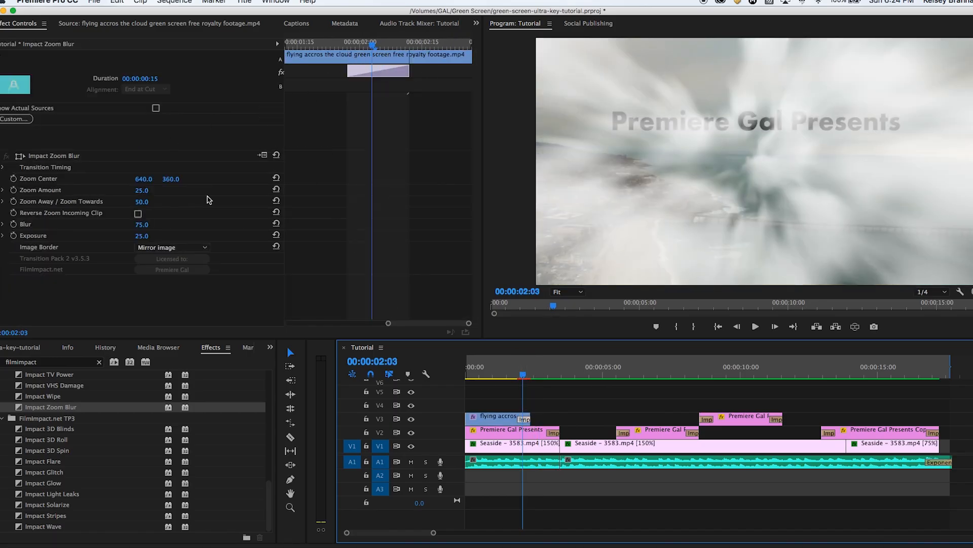
left_click(149, 191)
type("5")
key("Return")
left_click(147, 200)
type("1")
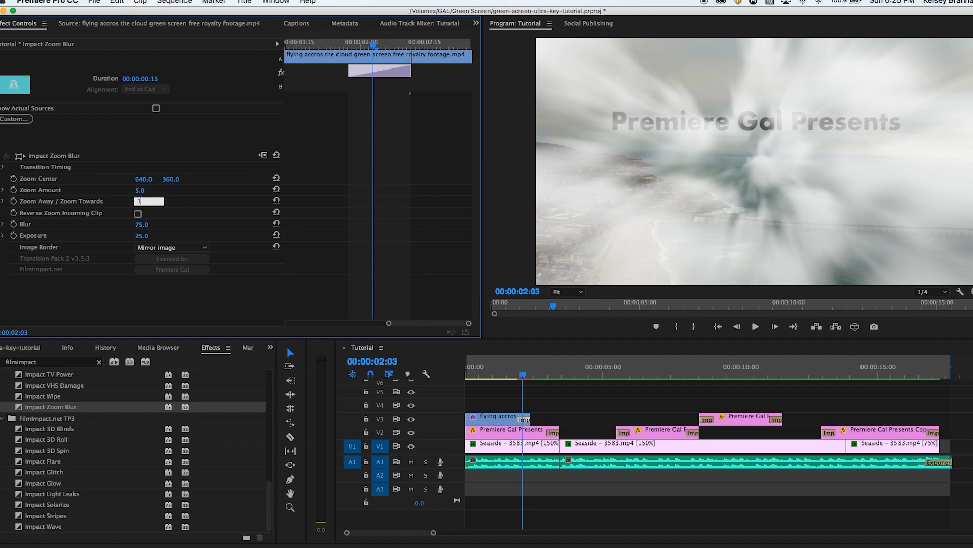
key("Return")
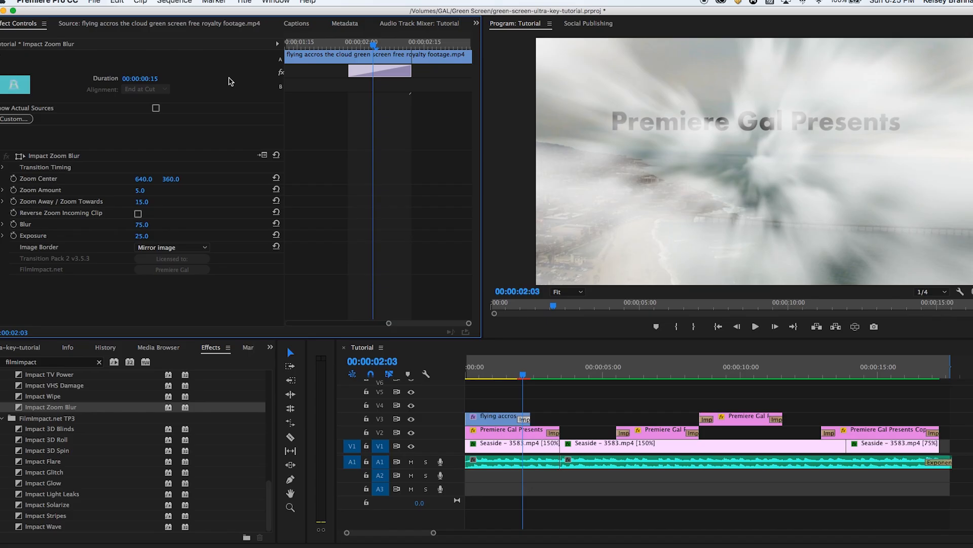
- Start the Impact Zoom Blur transition earlier, extending its duration to 00:00:00:20
left_click_drag(351, 71, 327, 71)
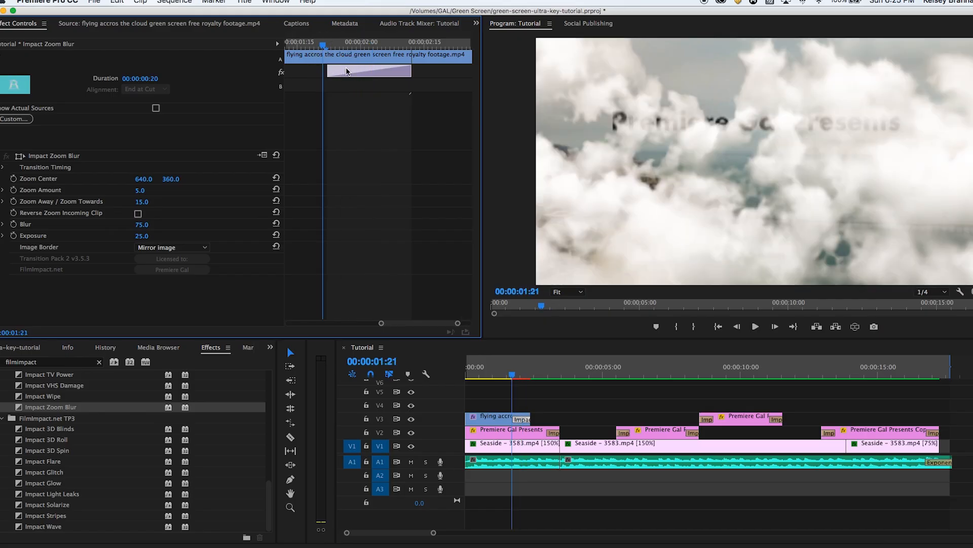
left_click_drag(434, 532, 466, 532)
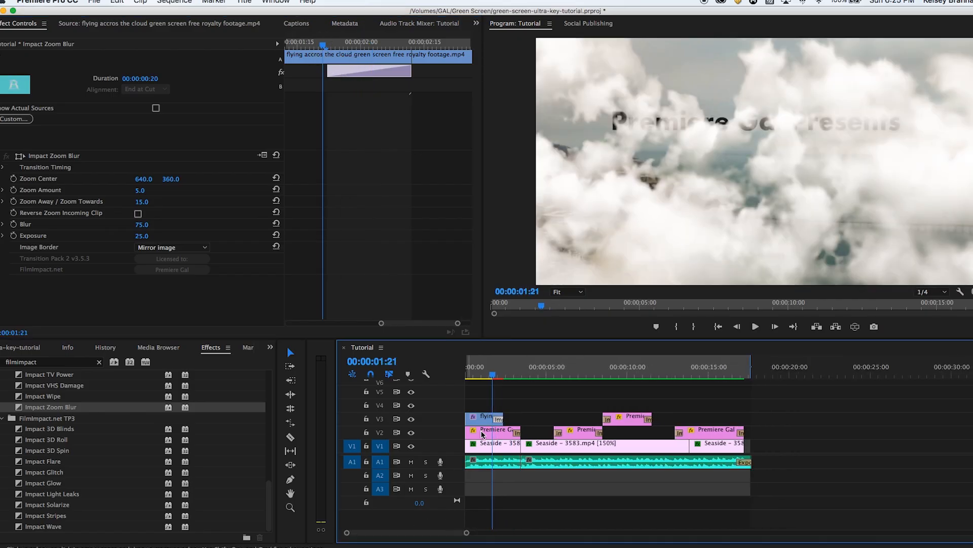
- Preview the Impact Zoom Blur transition on the first cloud clip and set its Blur to 35
key("space")
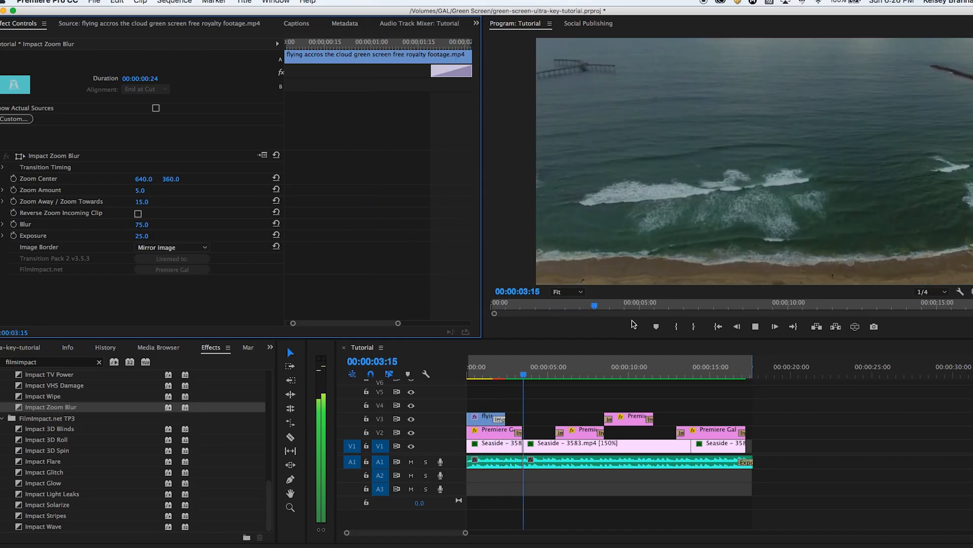
left_click_drag(533, 370, 520, 373)
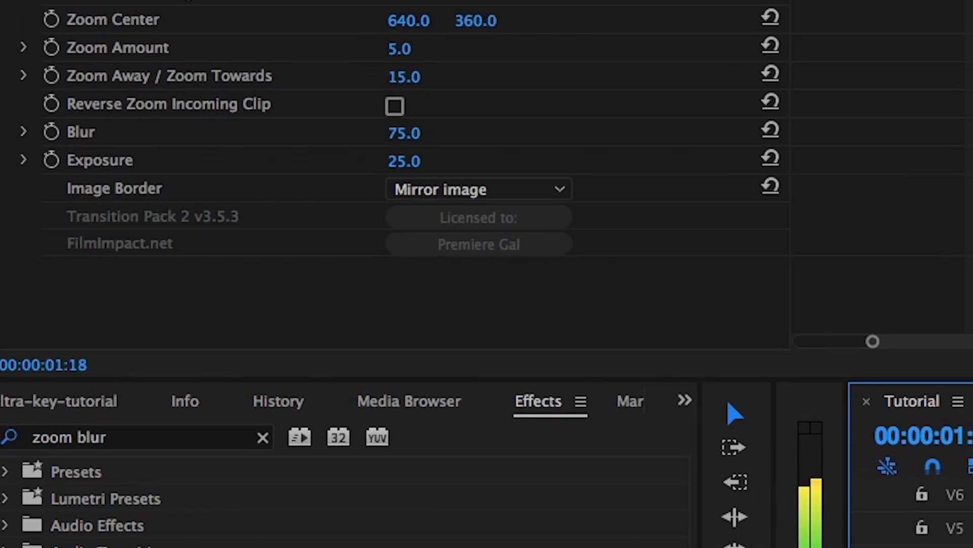
left_click(404, 133)
type("35")
key("Return")
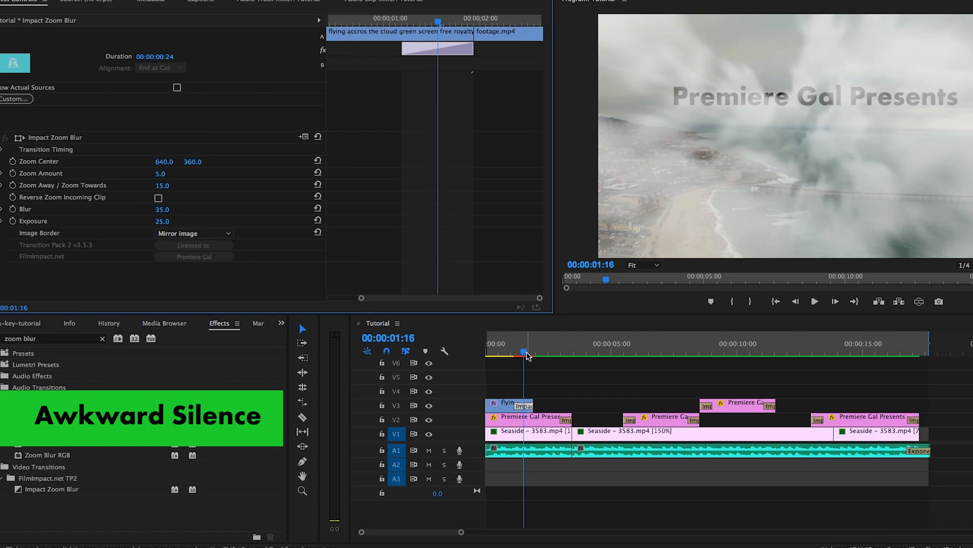
- Place the "flying accros the cloud" clip from the Test Shots bin on V3, starting at 00:00:03:14
left_click_drag(515, 353, 575, 373)
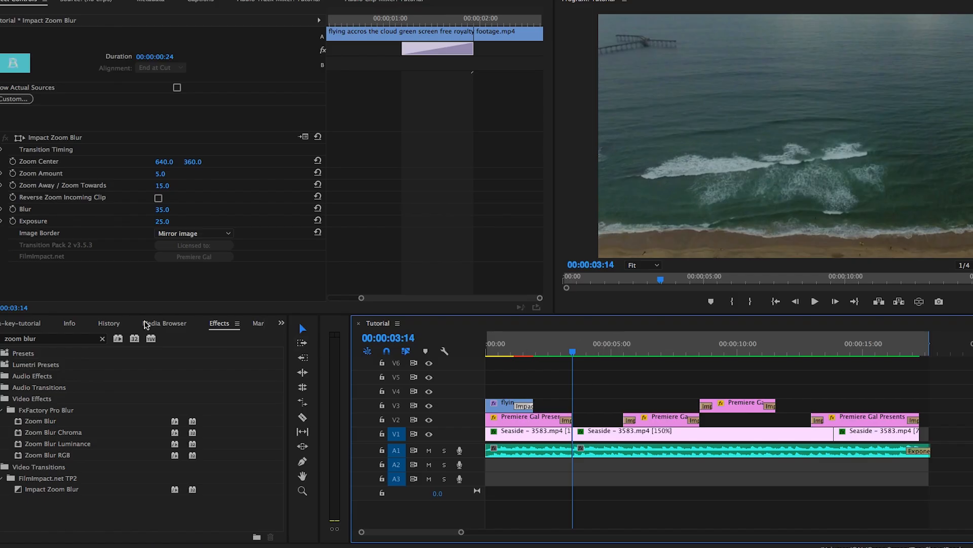
left_click(32, 323)
left_click(15, 453)
scroll(56, 471, "down", 2)
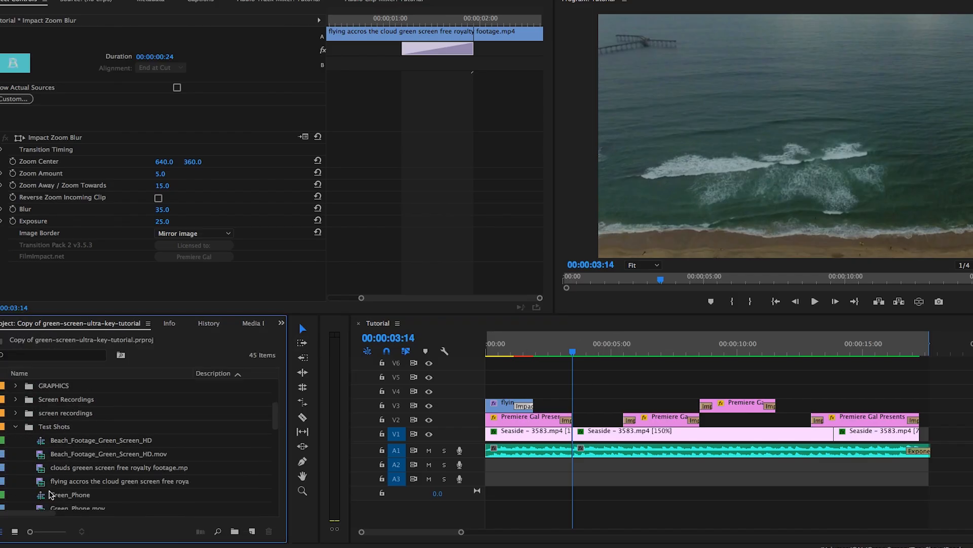
double_click(55, 480)
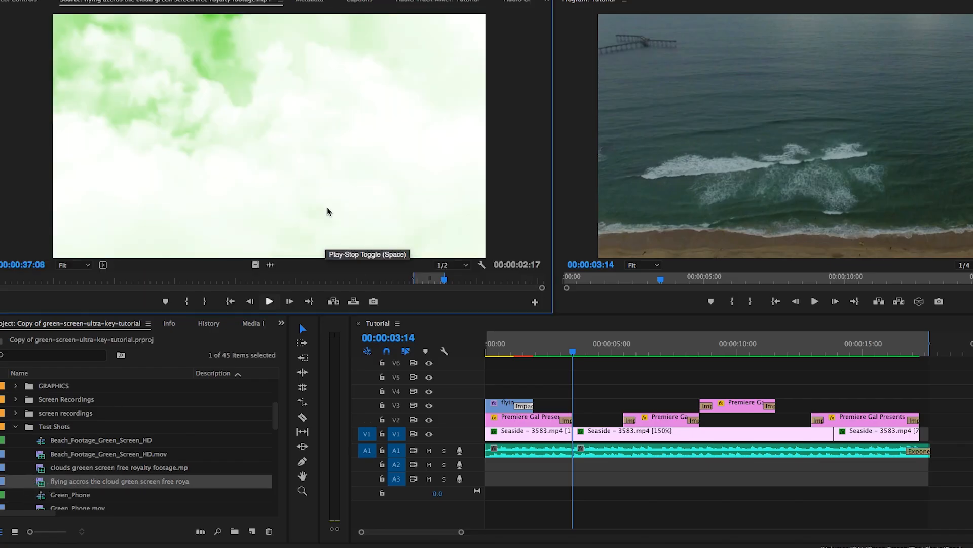
left_click(416, 281)
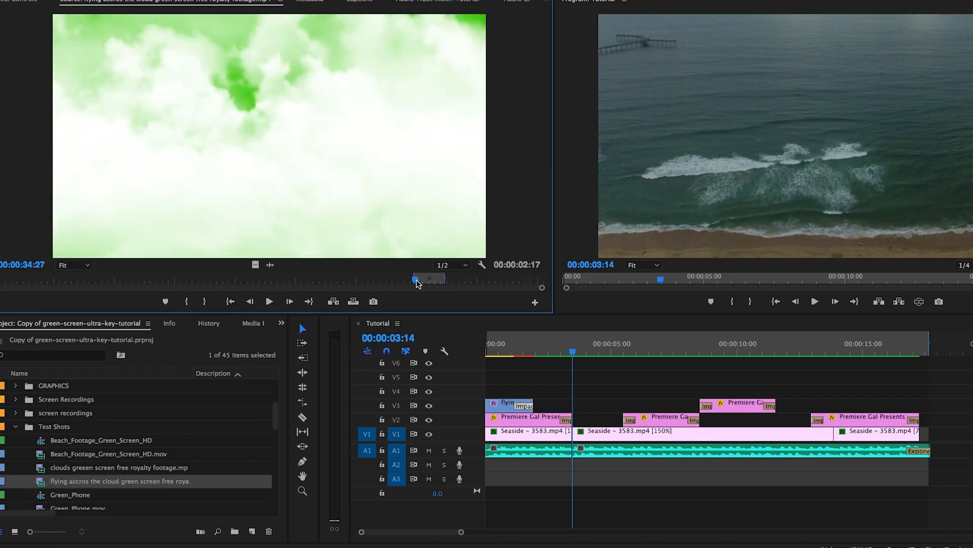
left_click_drag(413, 218, 573, 406)
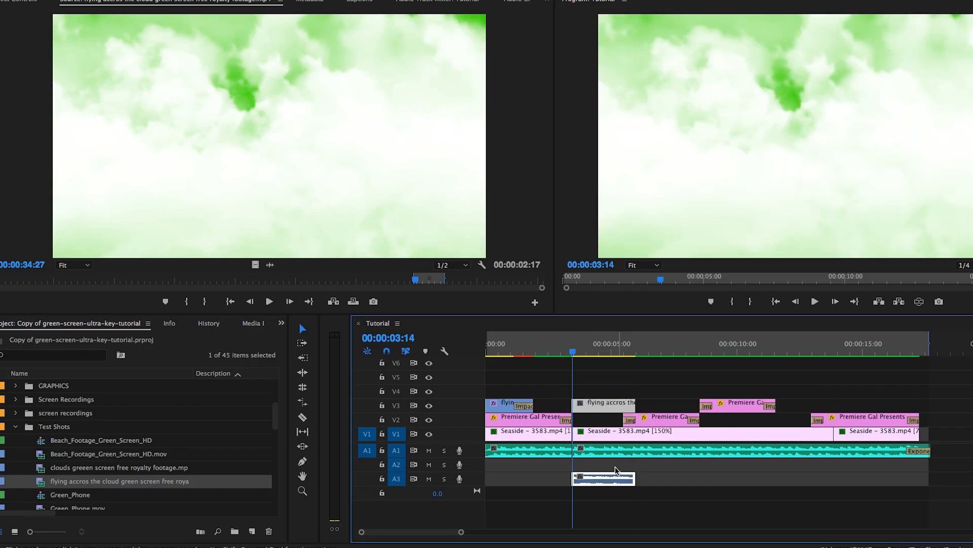
- Delete the second cloud clip's audio from A3 and trim the clip's end to the start of the next title on V2
left_click(616, 478, "alt")
key("Delete")
left_click_drag(634, 406, 624, 406)
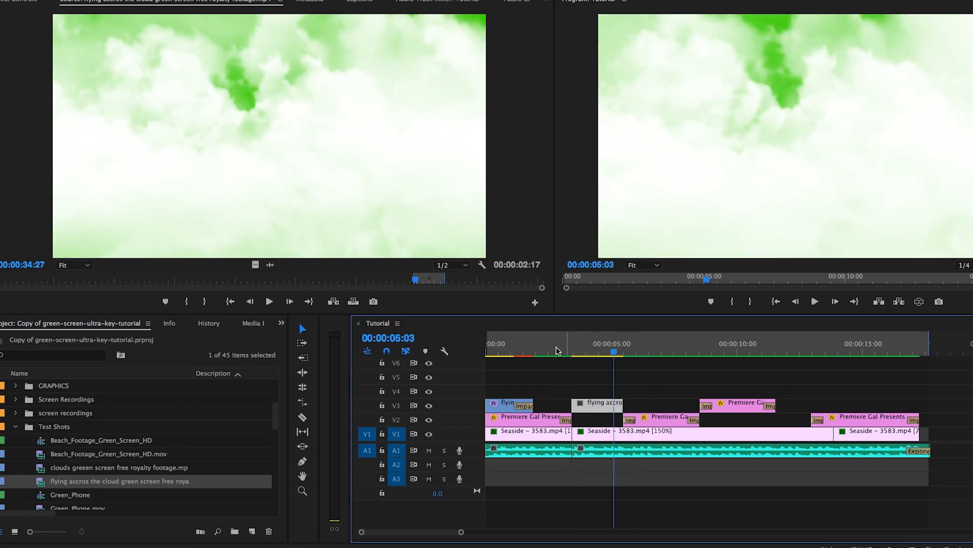
- Copy the first cloud clip's attributes and paste only its Ultra Key effect onto the second cloud clip, then preview the key
right_click(500, 401)
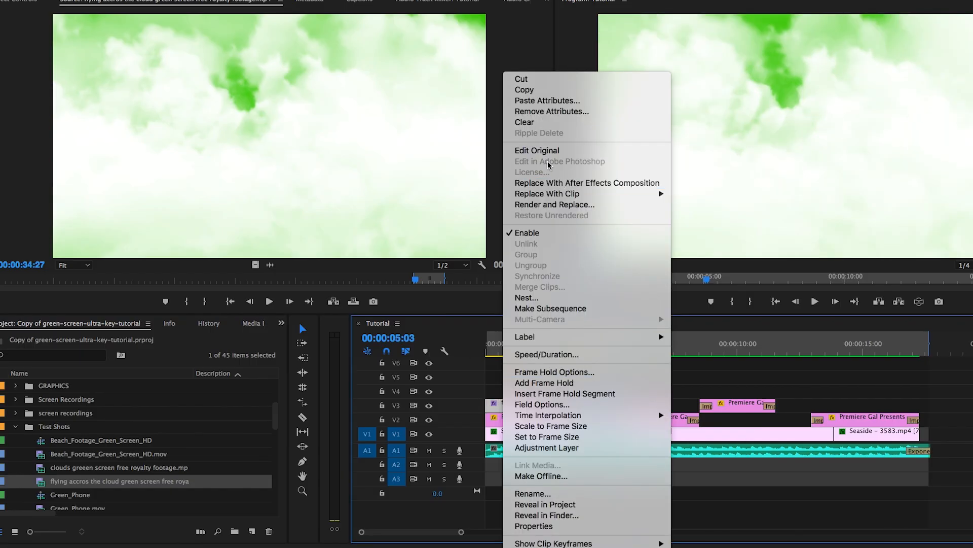
left_click(528, 90)
left_click(597, 344)
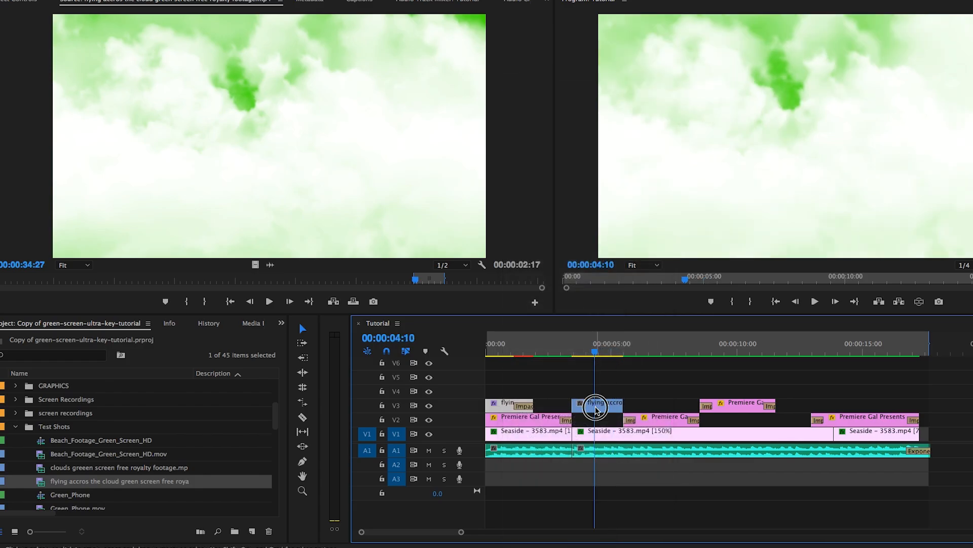
left_click(596, 407)
right_click(589, 405)
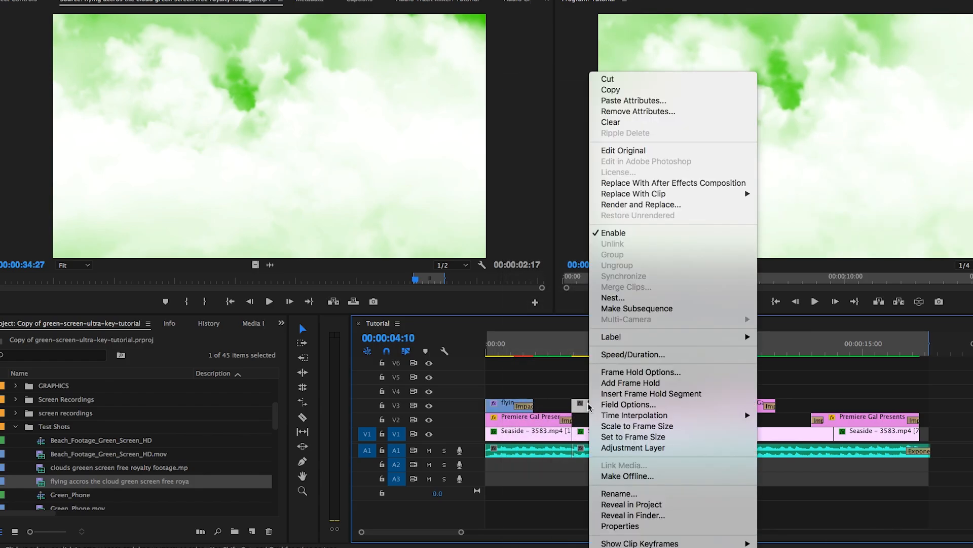
left_click(616, 103)
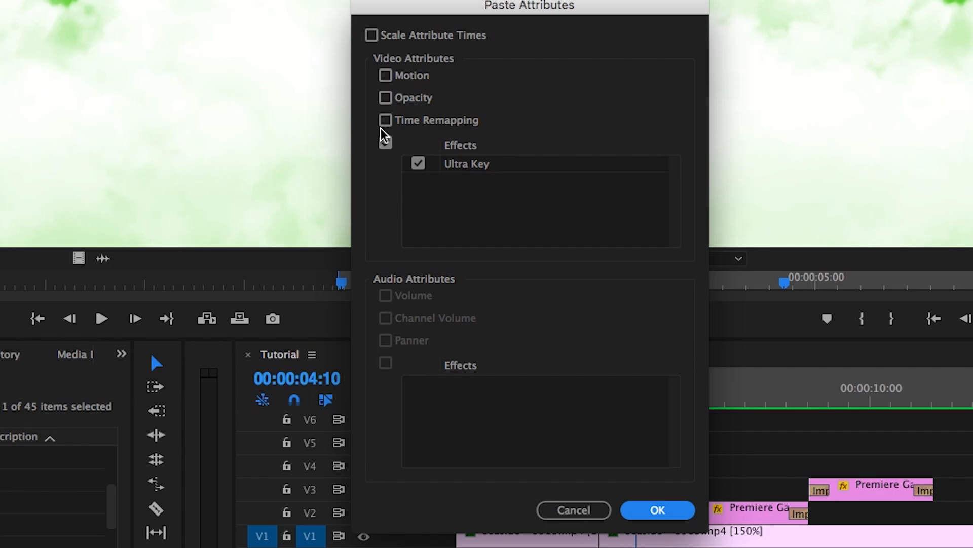
left_click(657, 510)
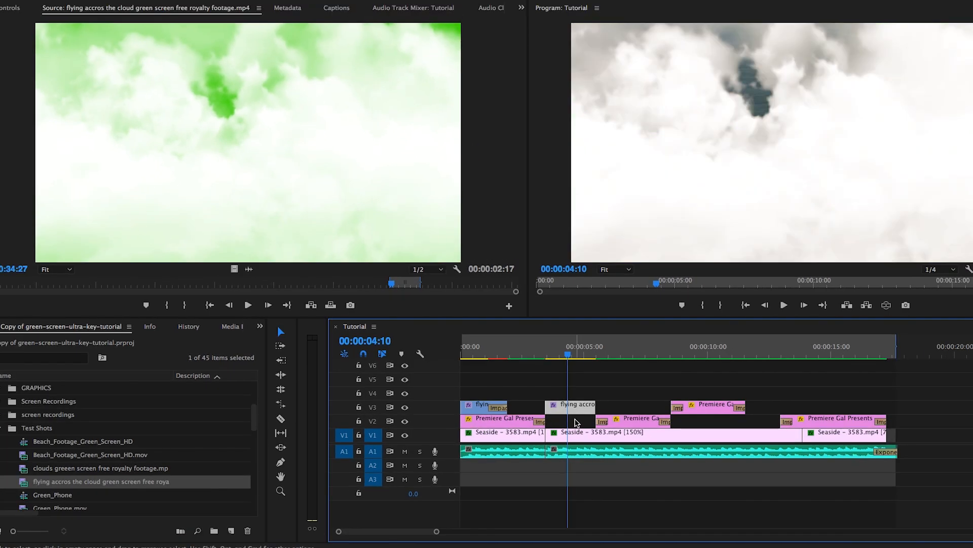
mouse_move(558, 340)
left_mouse_down()
mouse_move(583, 341)
mouse_move(555, 343)
left_mouse_up()
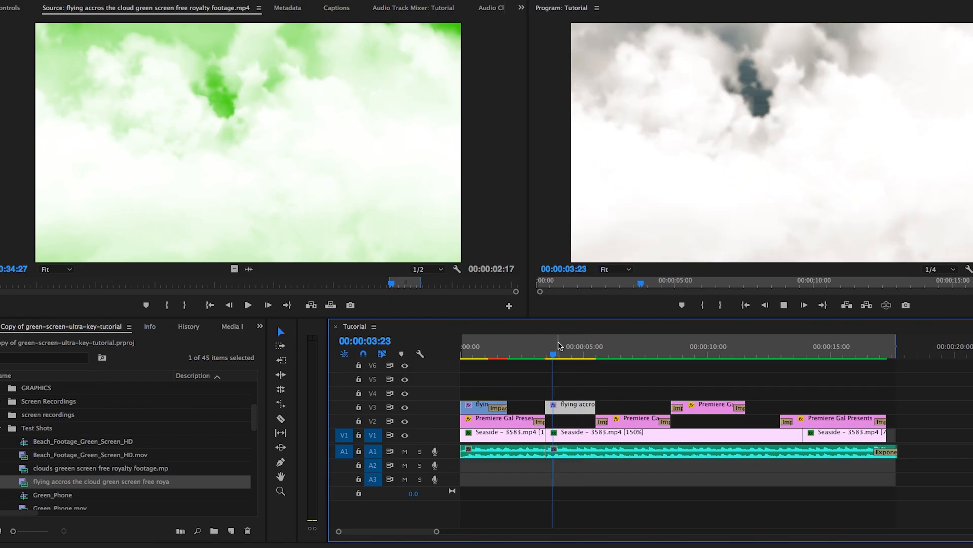
- Keyframe the second cloud clip's Opacity at 100% at 00:00:04:12 and at 0% at 00:00:05:05
left_click(571, 351)
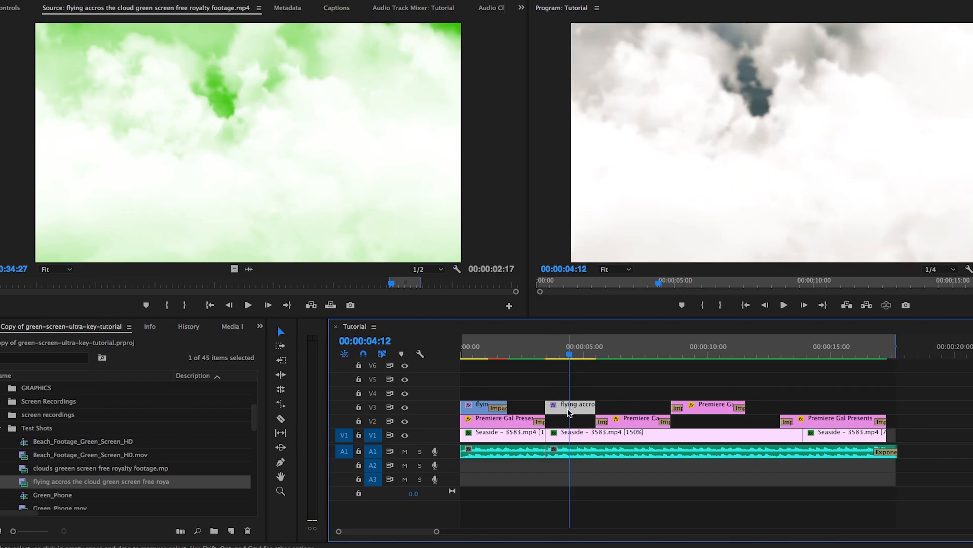
left_click(4, 9)
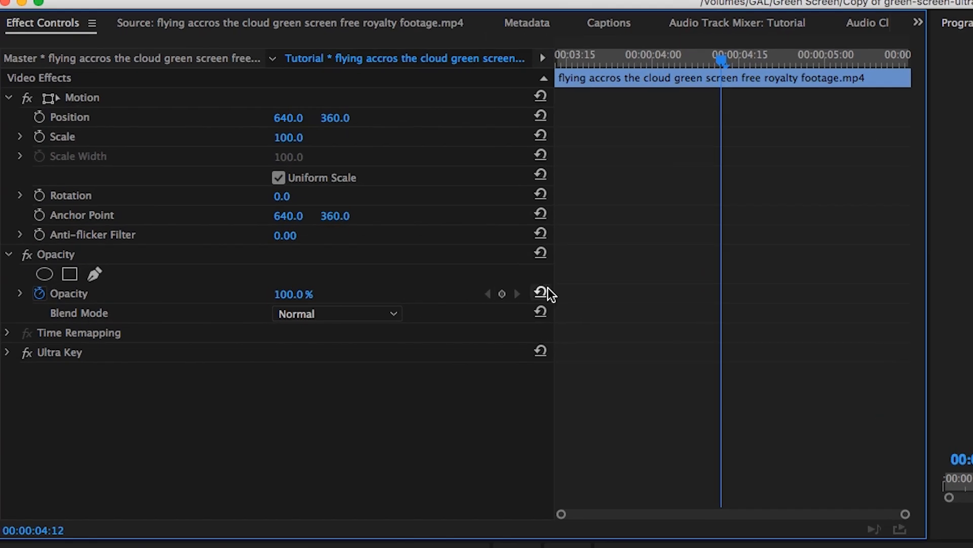
left_click(502, 294)
left_click_drag(785, 59, 857, 68)
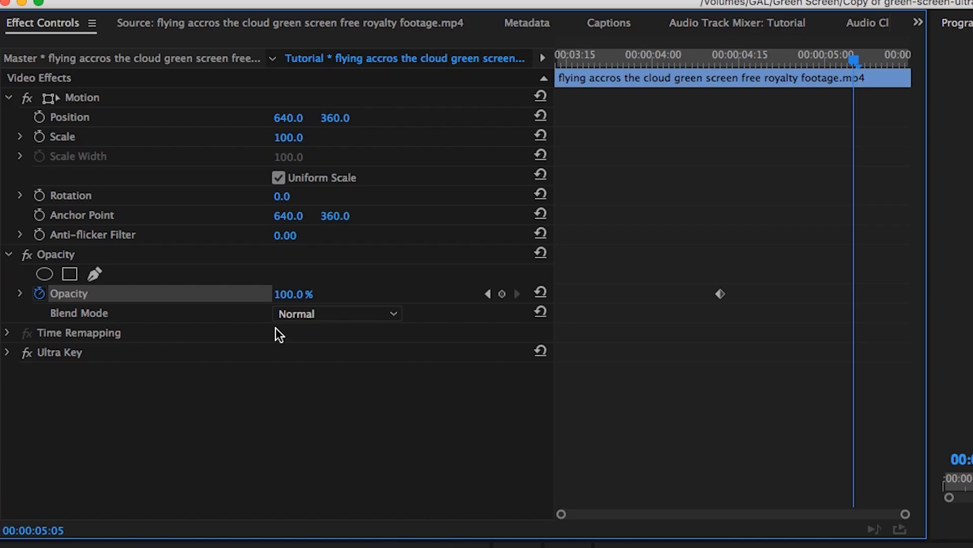
left_click(298, 292)
type("0")
key("Return")
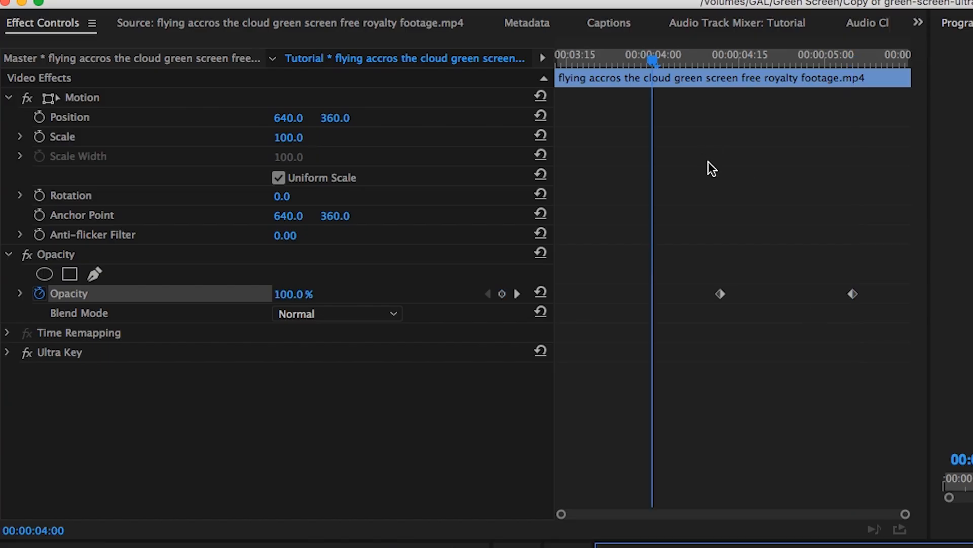
- Expand the Opacity graph and adjust the velocity handles of both keyframes to ease the fade-out into a smooth curve
left_click(19, 293)
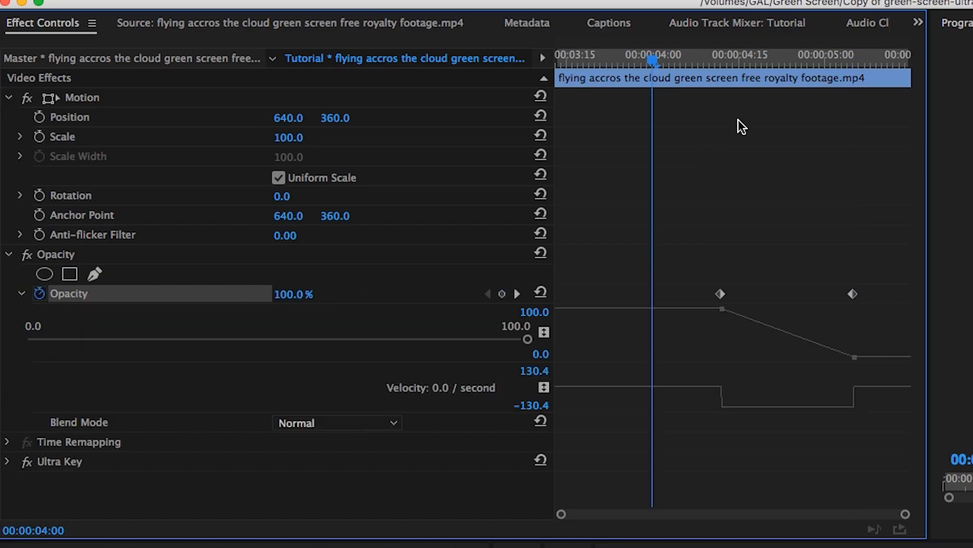
left_click_drag(818, 57, 854, 57)
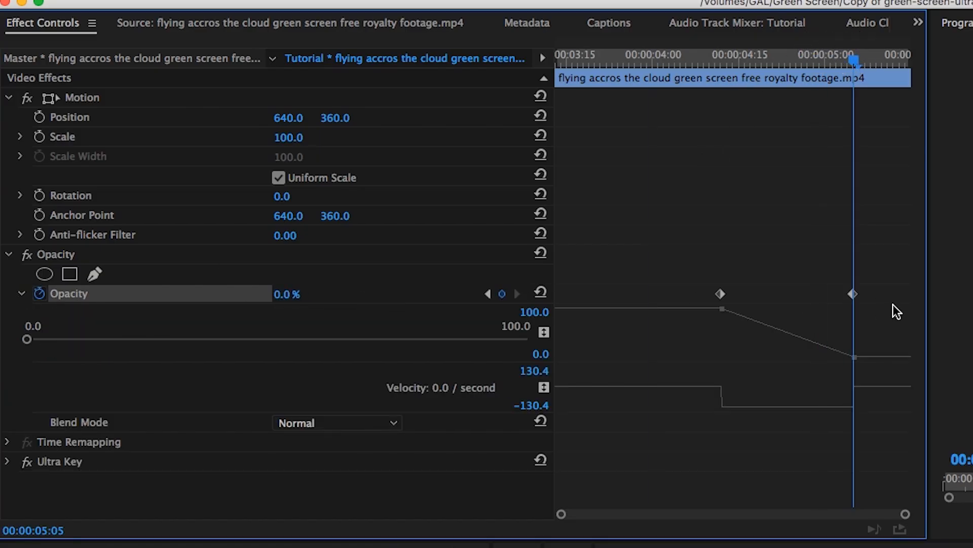
left_click(846, 293)
left_click_drag(844, 409, 832, 375)
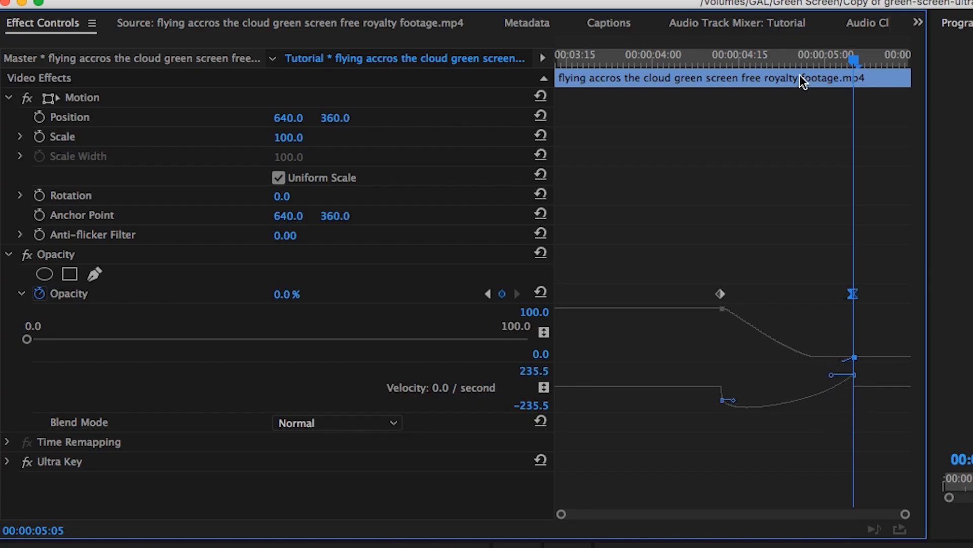
left_click_drag(730, 400, 759, 389)
- Play back the second cloud clip's eased fade and return the playhead to the start of the sequence
left_click_drag(717, 66, 450, 58)
key("space")
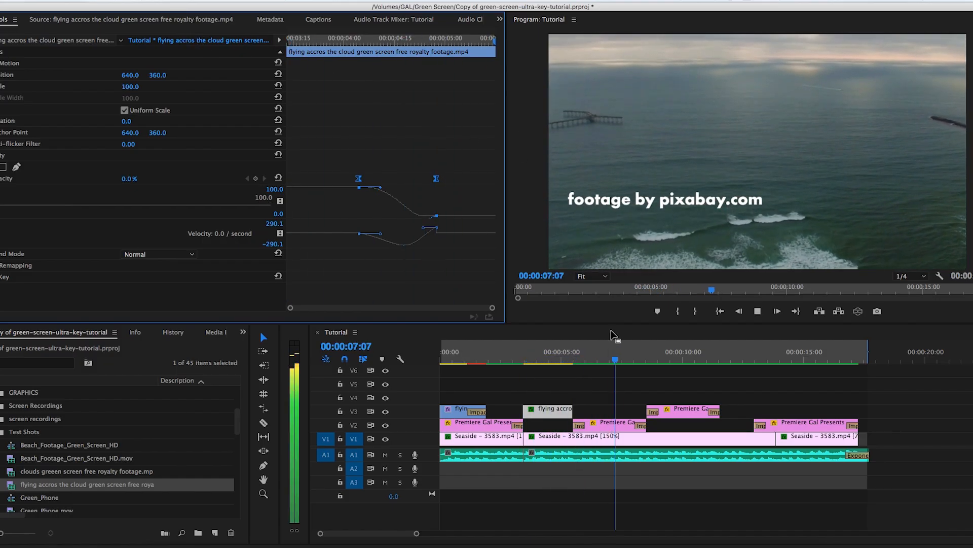
key("space")
left_click_drag(555, 359, 400, 358)
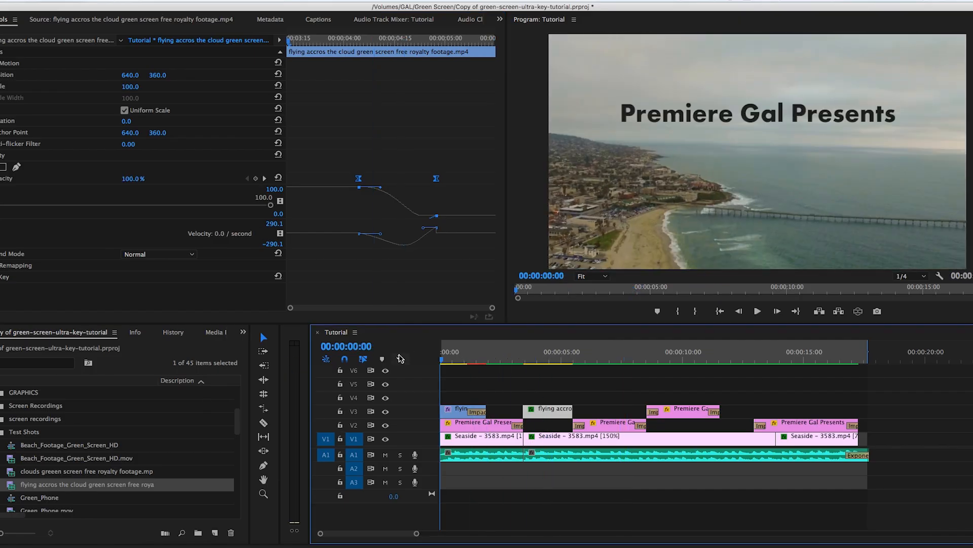